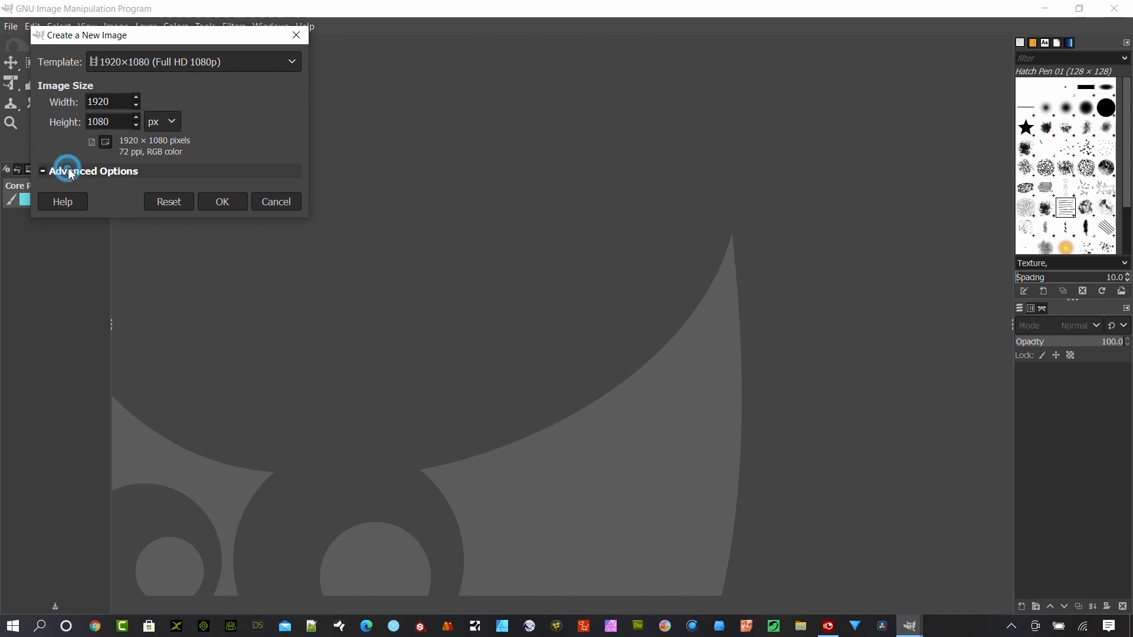
- Create a new 1920×1080 RGB image with the precision set to 16-bit floating point
{"action": "left_click", "coordinate": [299, 259]}
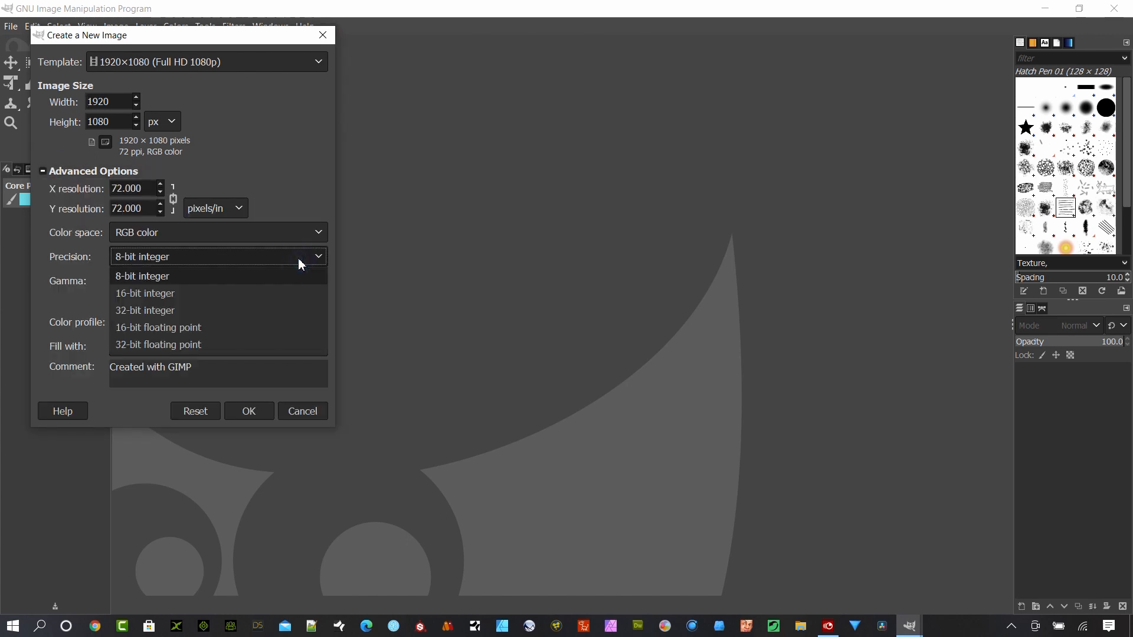
{"action": "left_click", "coordinate": [199, 329]}
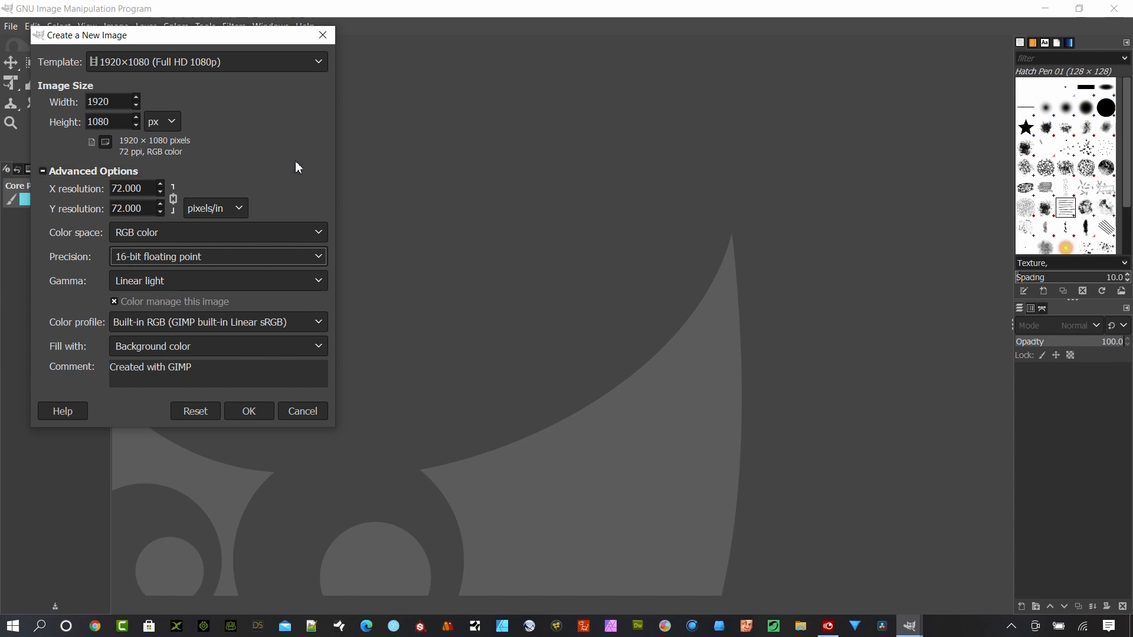
{"action": "left_click", "coordinate": [250, 412]}
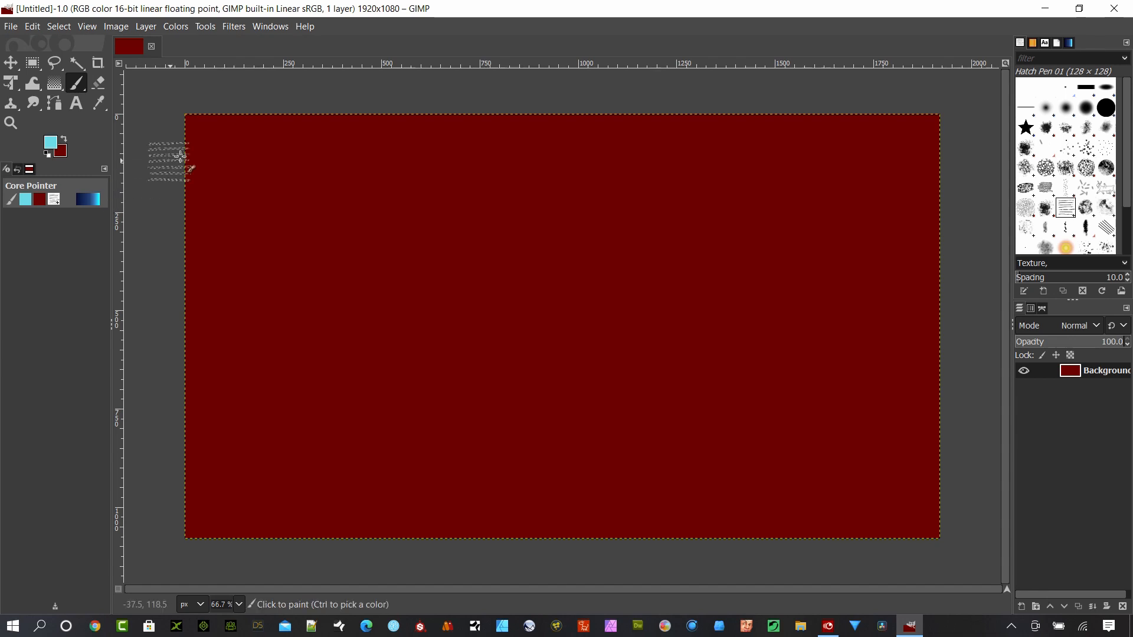
- Fill the background with a vertical Deep Sea gradient running from dark blue at the bottom to cyan at the top
{"action": "left_click", "coordinate": [263, 141]}
{"action": "key", "text": "g"}
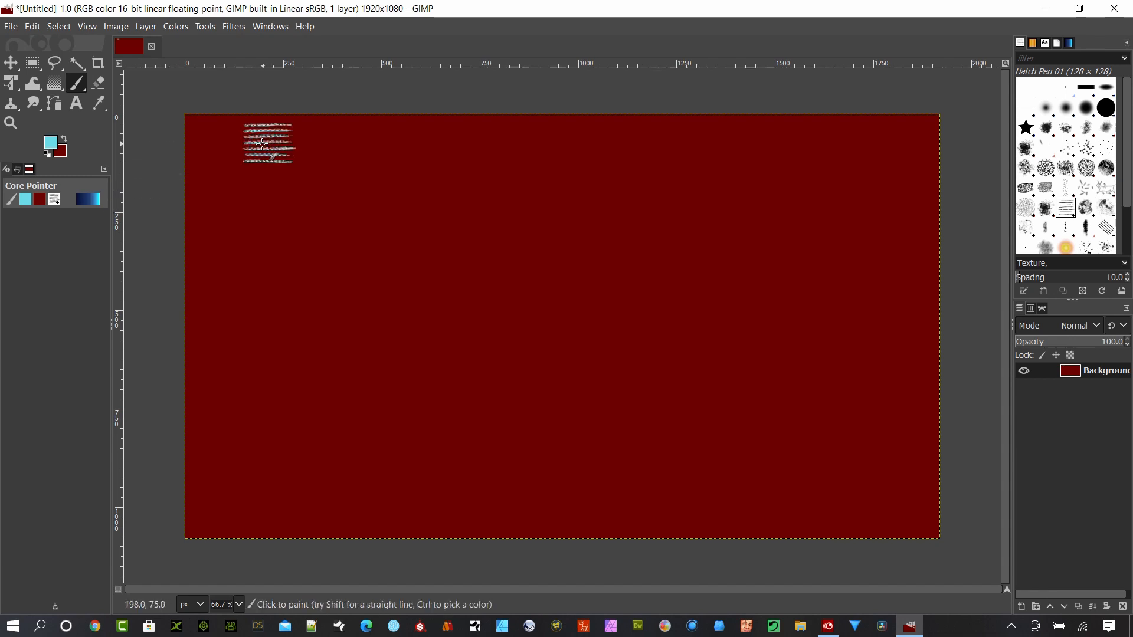
{"action": "key", "text": "g"}
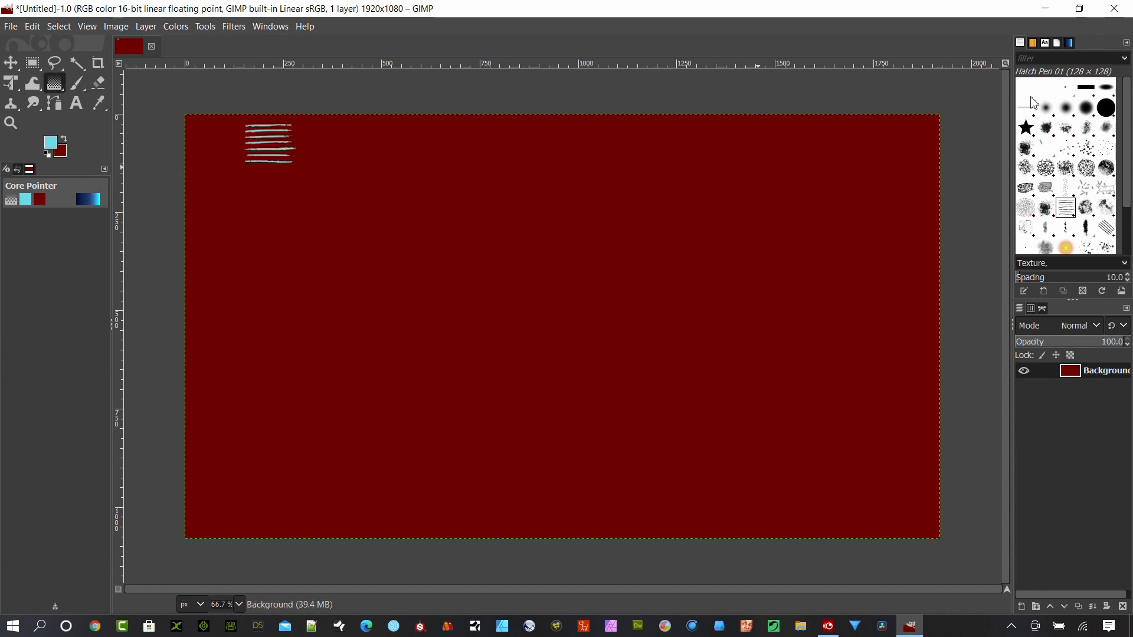
{"action": "left_click", "coordinate": [1071, 42]}
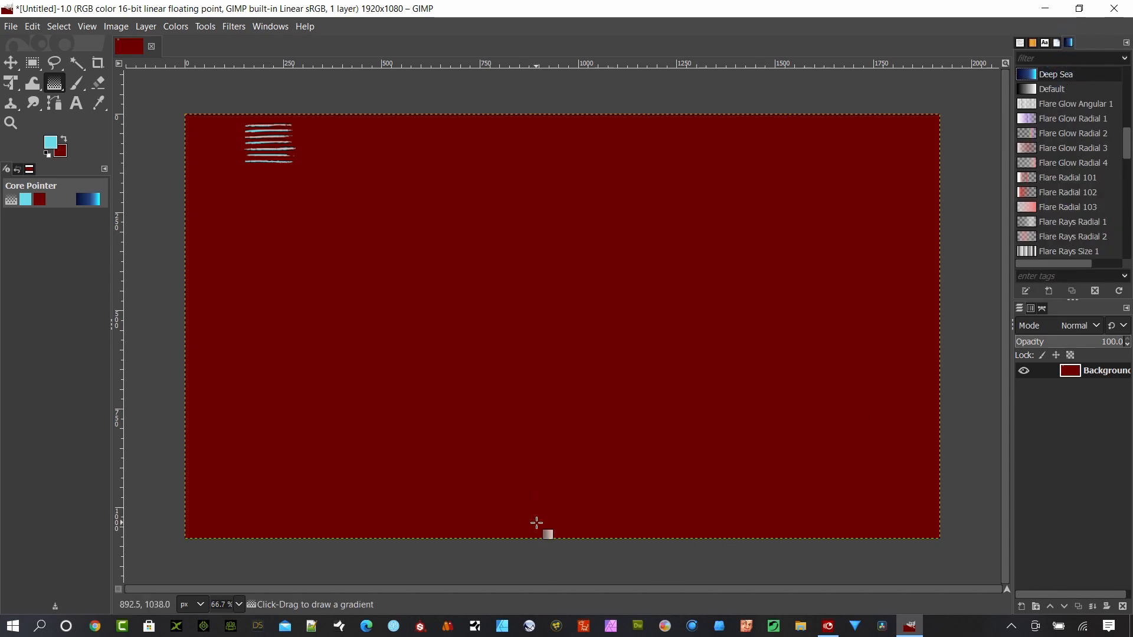
{"action": "left_click_drag", "start_coordinate": [529, 561], "coordinate": [530, 73]}
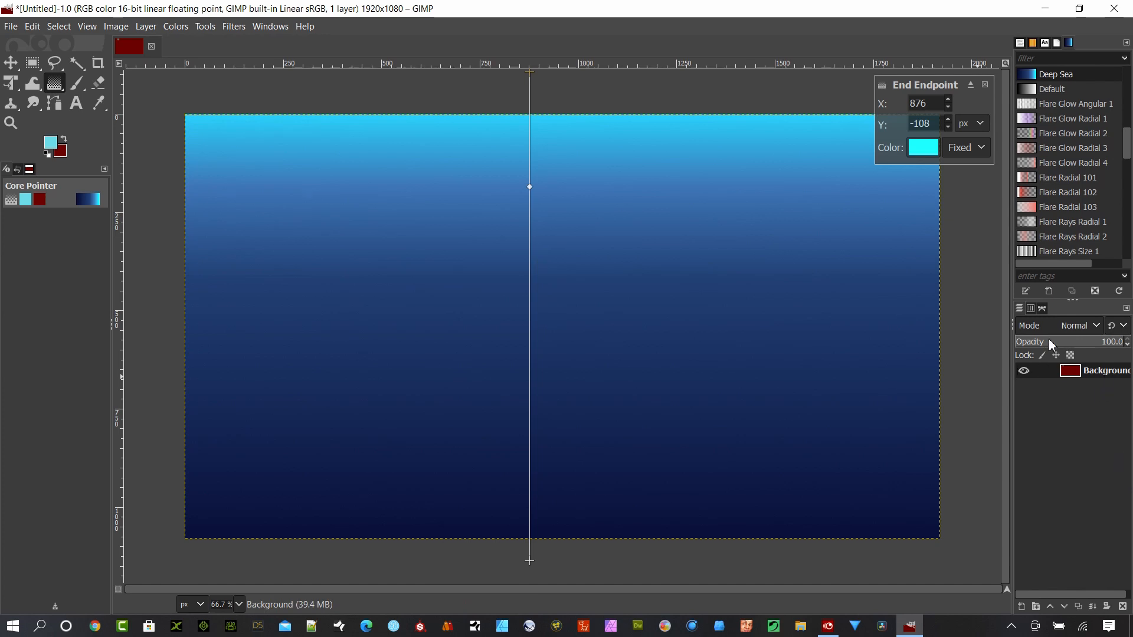
- Draw a large text box across the middle of the canvas and set its font to Gazzarelli
{"action": "left_click", "coordinate": [77, 104]}
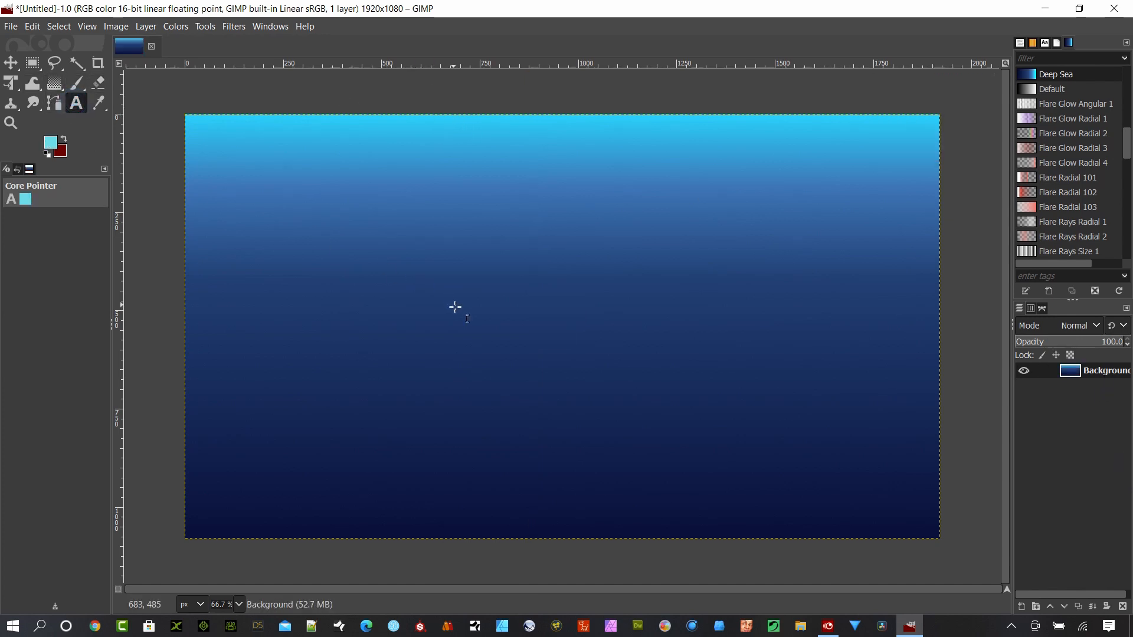
{"action": "left_click_drag", "start_coordinate": [320, 232], "coordinate": [827, 457]}
{"action": "key", "text": "BackSpace"}
{"action": "double_click", "coordinate": [373, 195]}
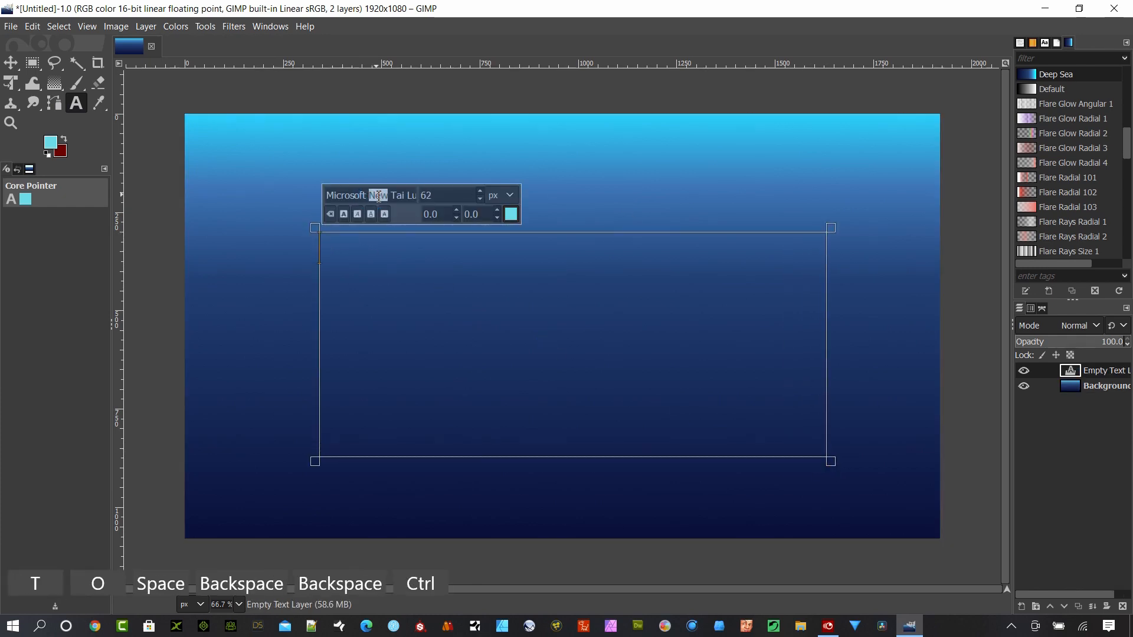
{"action": "key", "text": "ctrl+a"}
{"action": "type", "text": "g"}
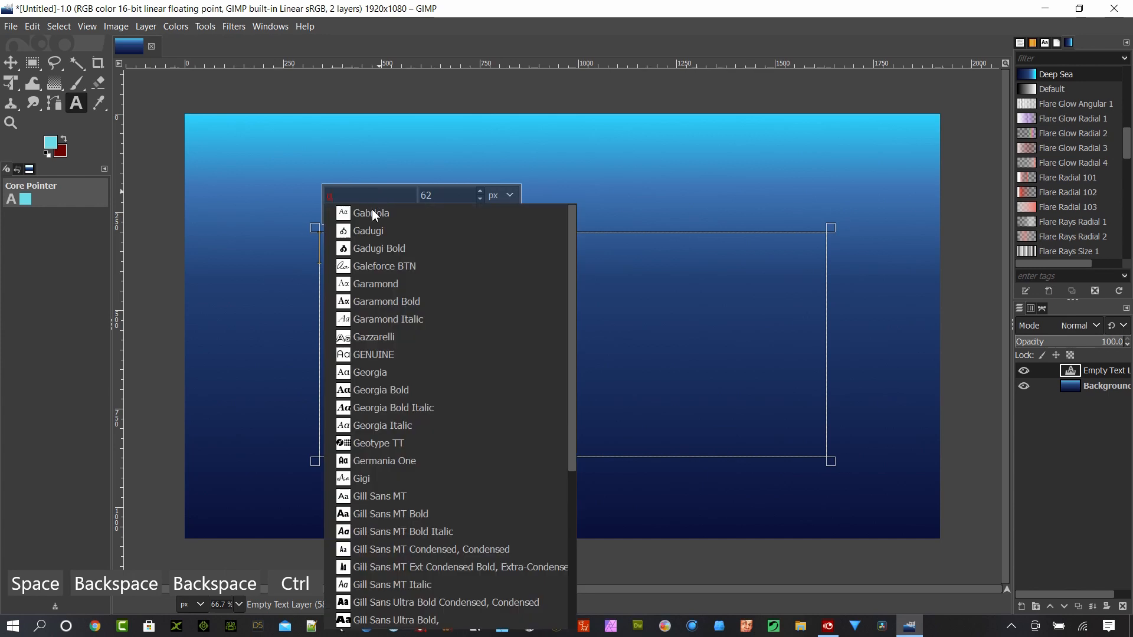
{"action": "left_click", "coordinate": [381, 337]}
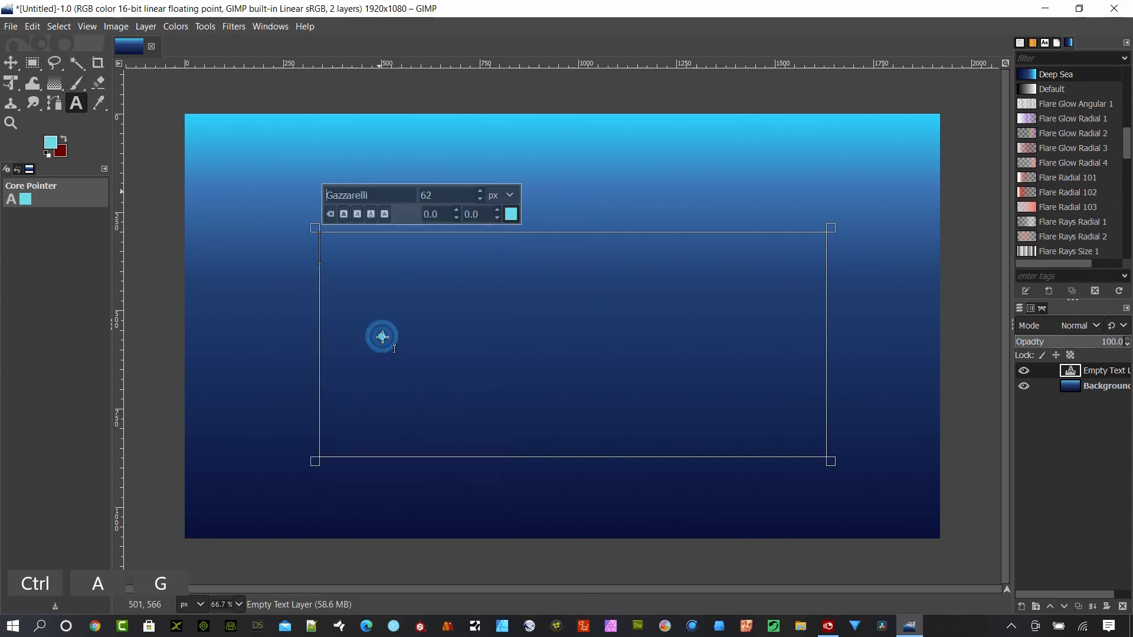
{"action": "left_click", "coordinate": [346, 257]}
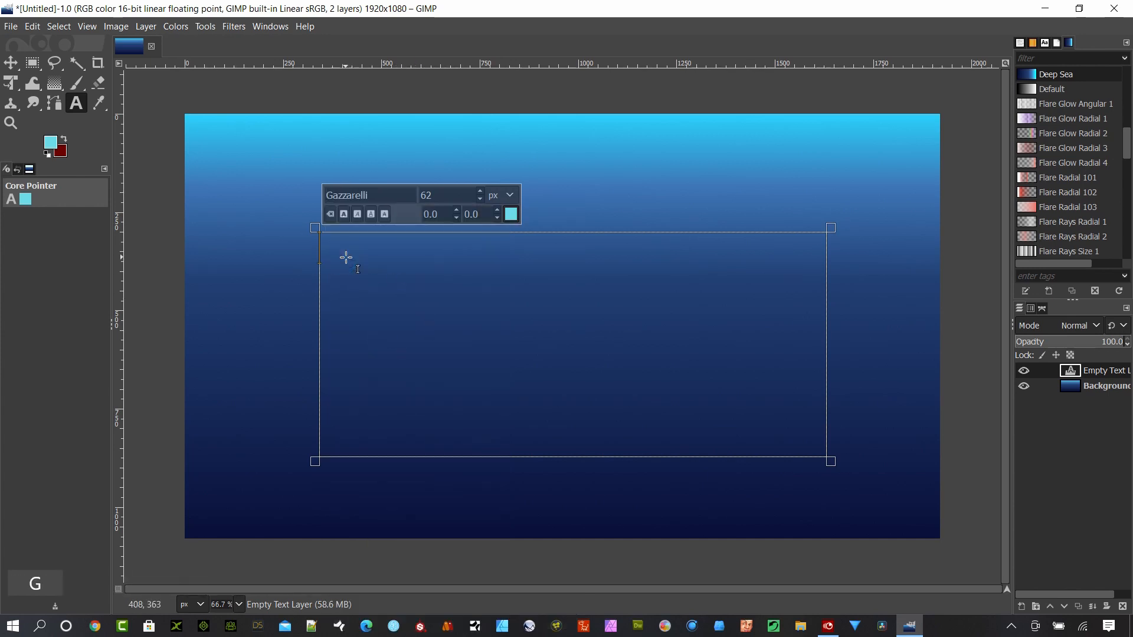
- Enter the text "Gimp to Resolve" in the text box
{"action": "type", "text": "Gi"}
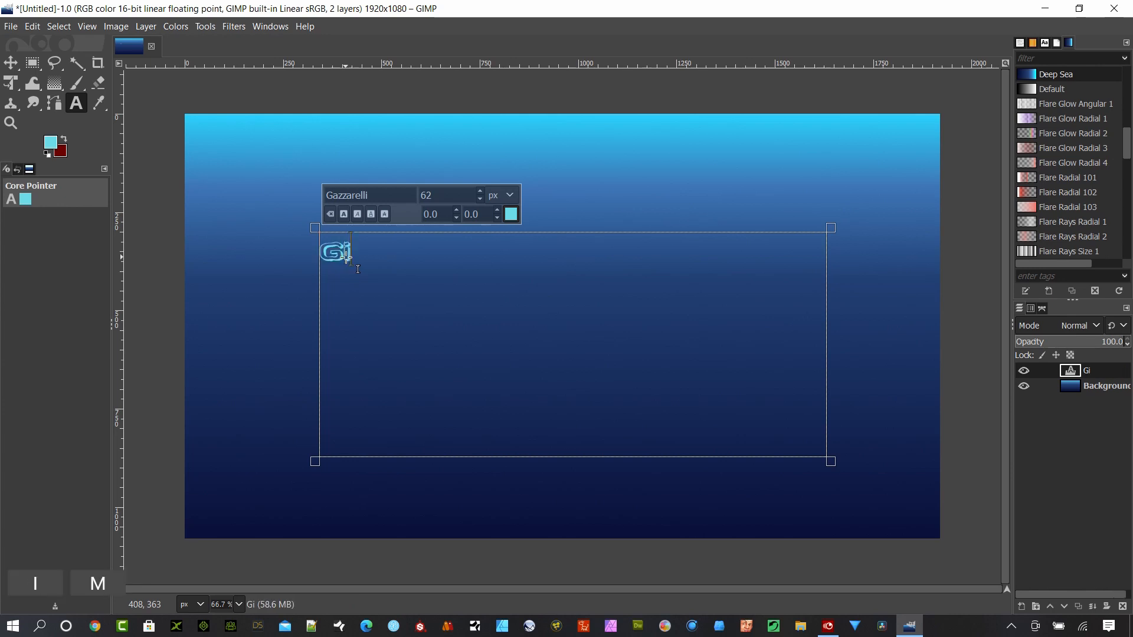
{"action": "type", "text": "mp to Res"}
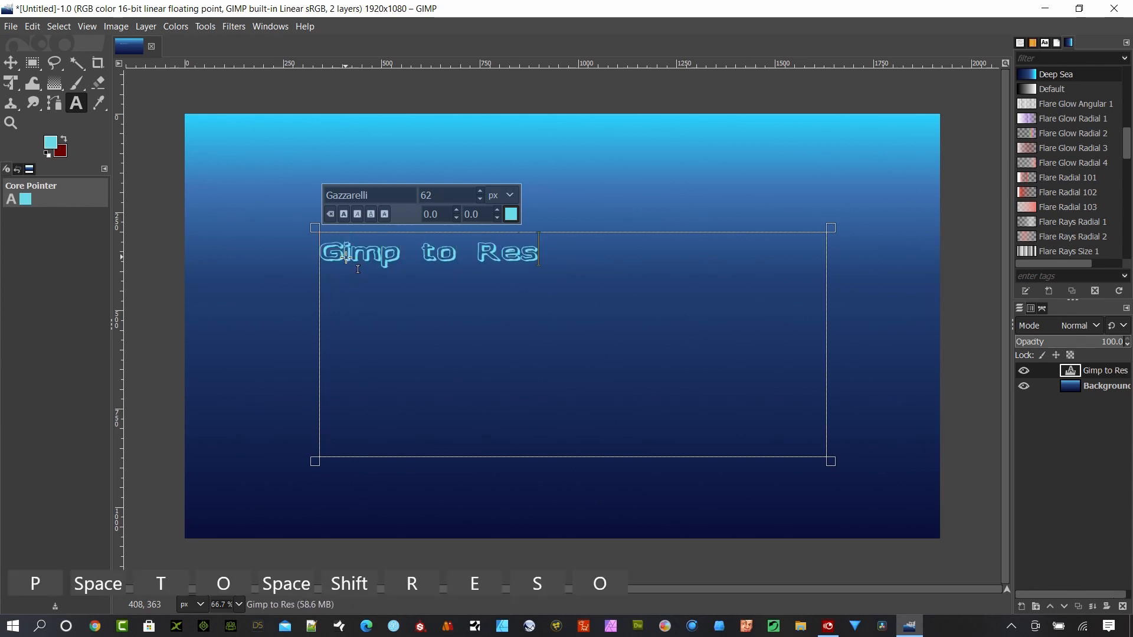
{"action": "type", "text": "olve"}
- Enlarge the whole "Gimp to Resolve" text until it fills the text box on two lines
{"action": "left_click_drag", "start_coordinate": [611, 252], "coordinate": [275, 258]}
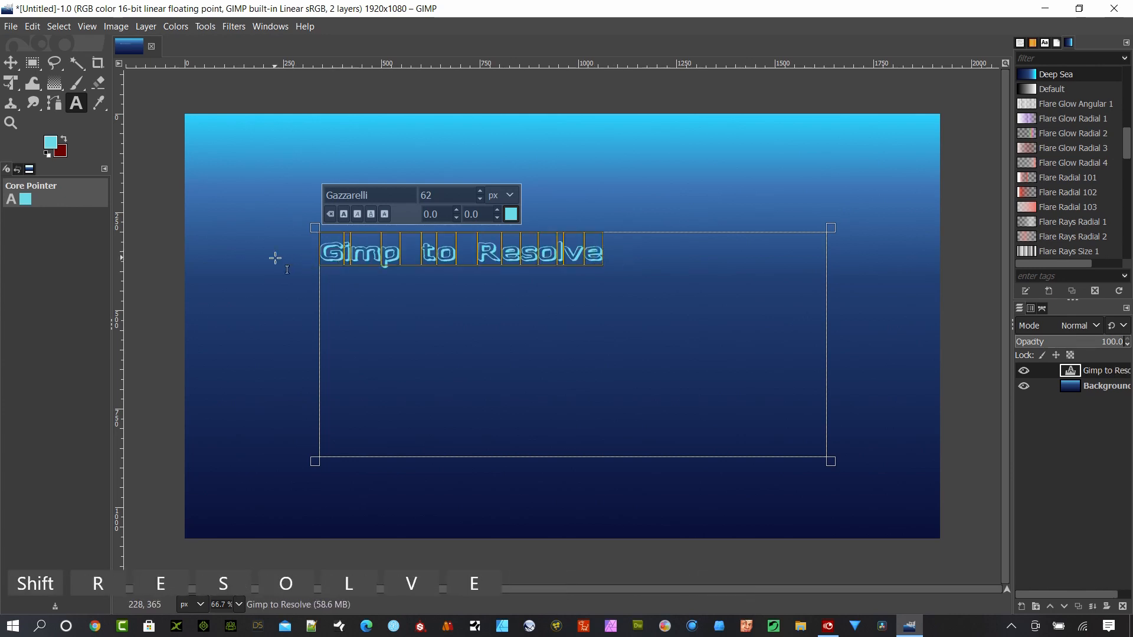
{"action": "left_click", "coordinate": [480, 192]}
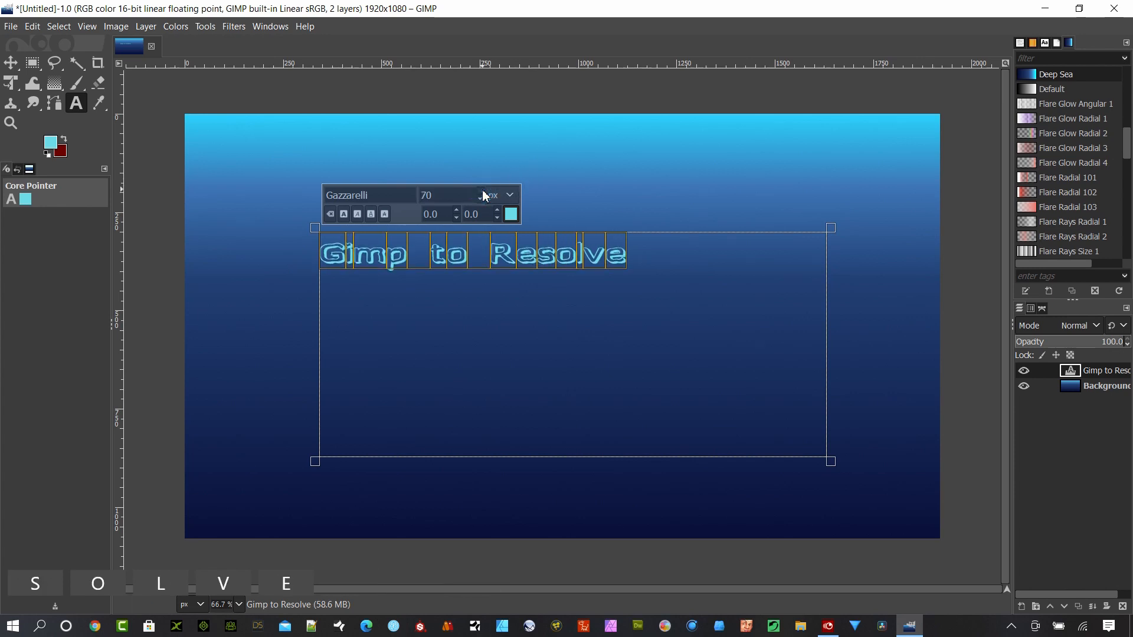
{"action": "left_click_drag", "start_coordinate": [484, 195], "coordinate": [487, 193]}
{"action": "left_click", "coordinate": [708, 142]}
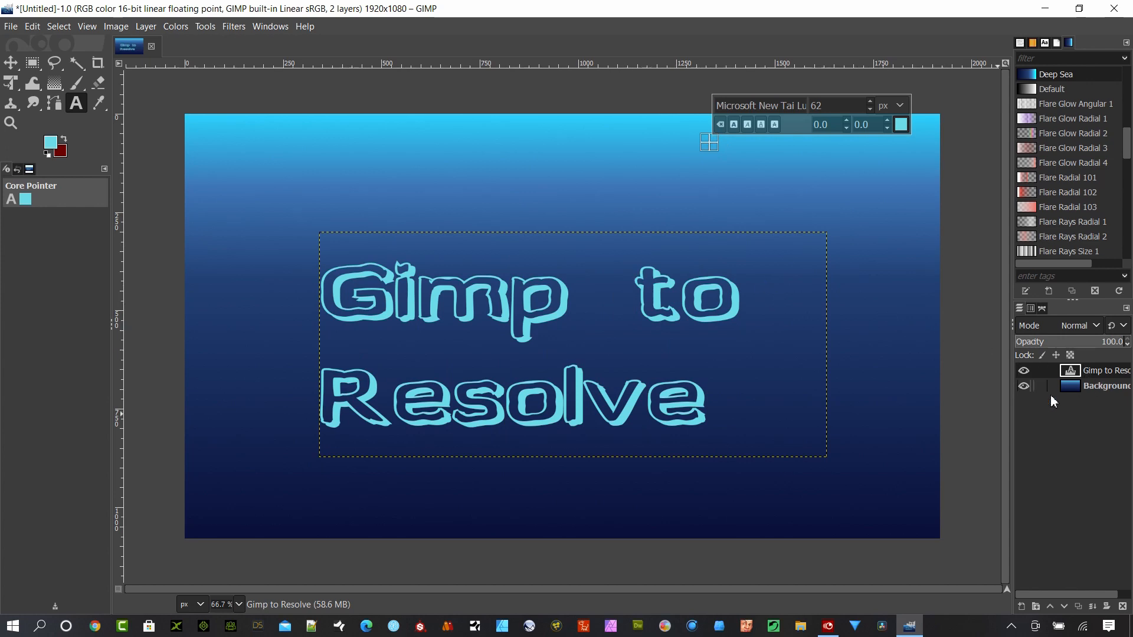
- Add a new transparent 1920×1080 layer named "surface" above the text layer
{"action": "left_click", "coordinate": [1023, 612]}
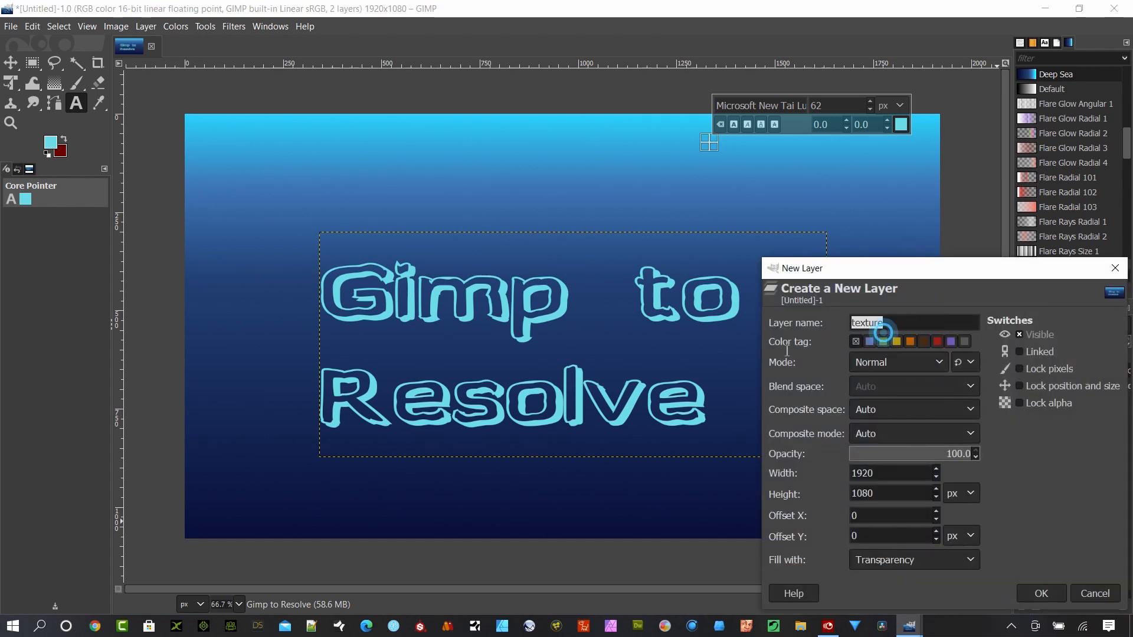
{"action": "type", "text": "surface"}
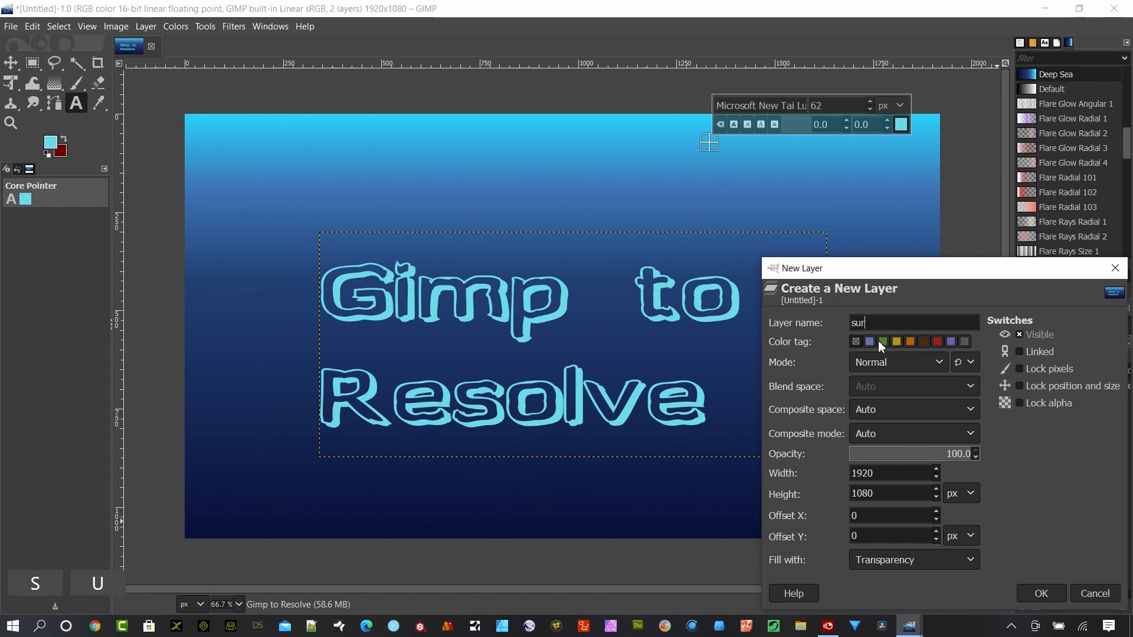
{"action": "left_click", "coordinate": [1040, 593]}
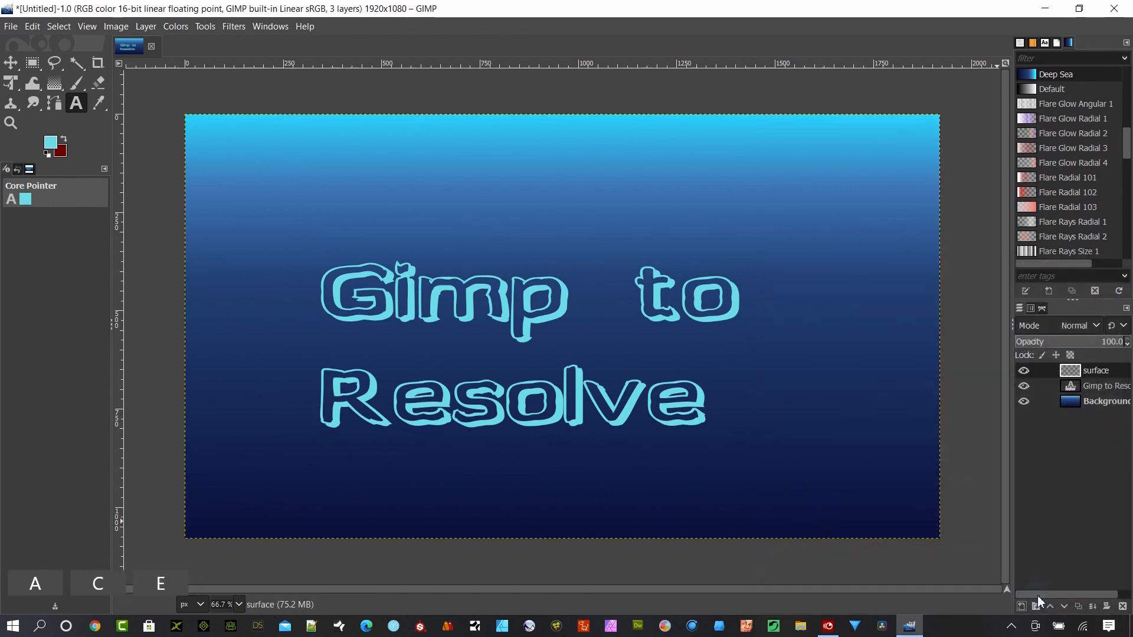
- Paint a wavy water surface along the image's upper edge with the Paintbrush and the Hatch Pen 01 brush
{"action": "key", "text": "p"}
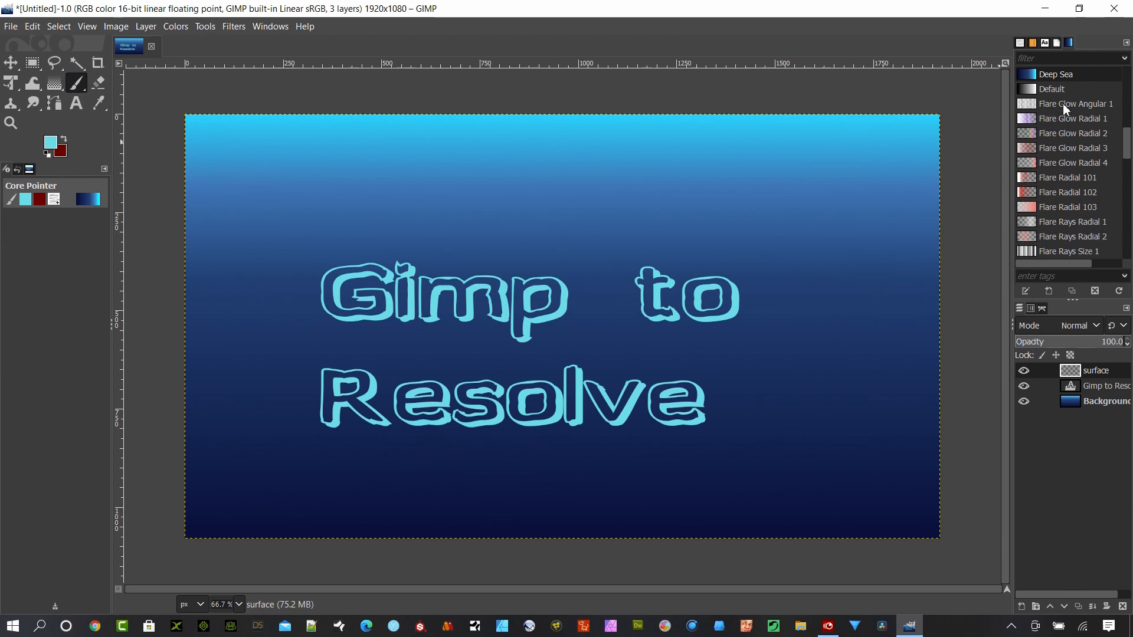
{"action": "left_click", "coordinate": [1021, 43]}
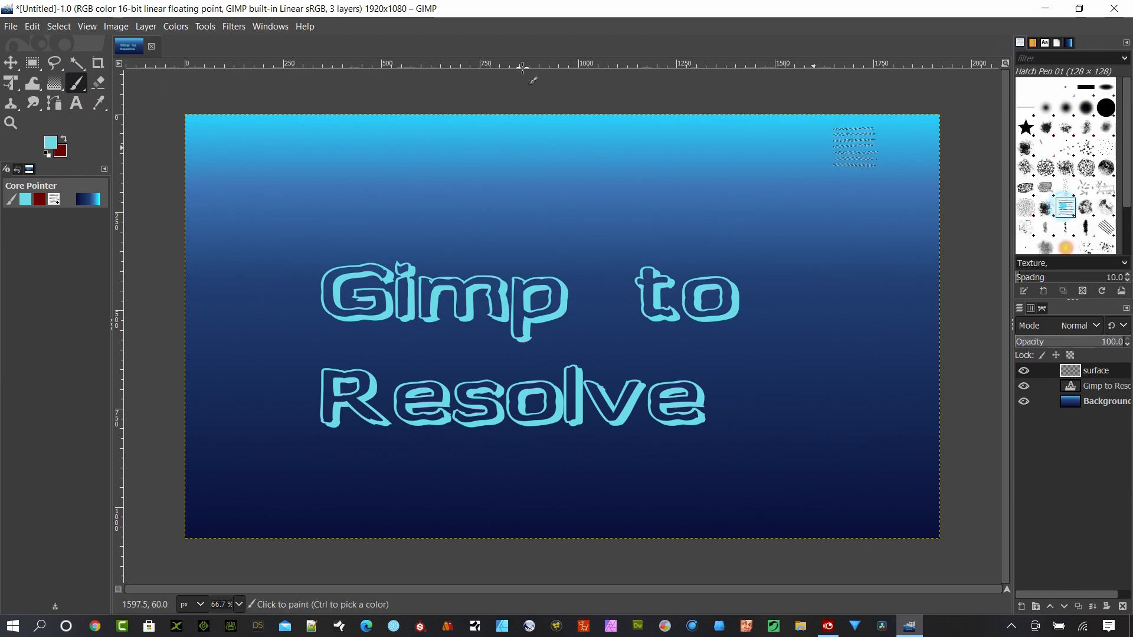
{"action": "mouse_move", "coordinate": [196, 138]}
{"action": "left_mouse_down"}
{"action": "mouse_move", "coordinate": [585, 118]}
{"action": "mouse_move", "coordinate": [708, 146]}
{"action": "mouse_move", "coordinate": [945, 136]}
{"action": "left_mouse_up"}
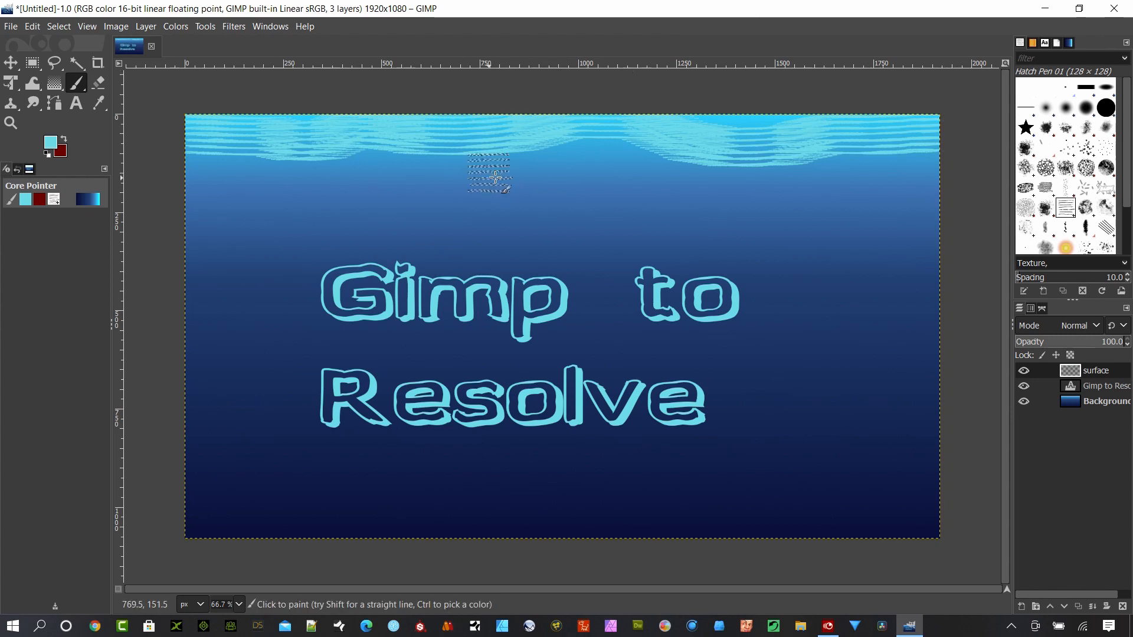
- Choose the Bristles 03 brush and add a transparent layer named "bubbles" above the surface layer
{"action": "left_click", "coordinate": [1106, 148]}
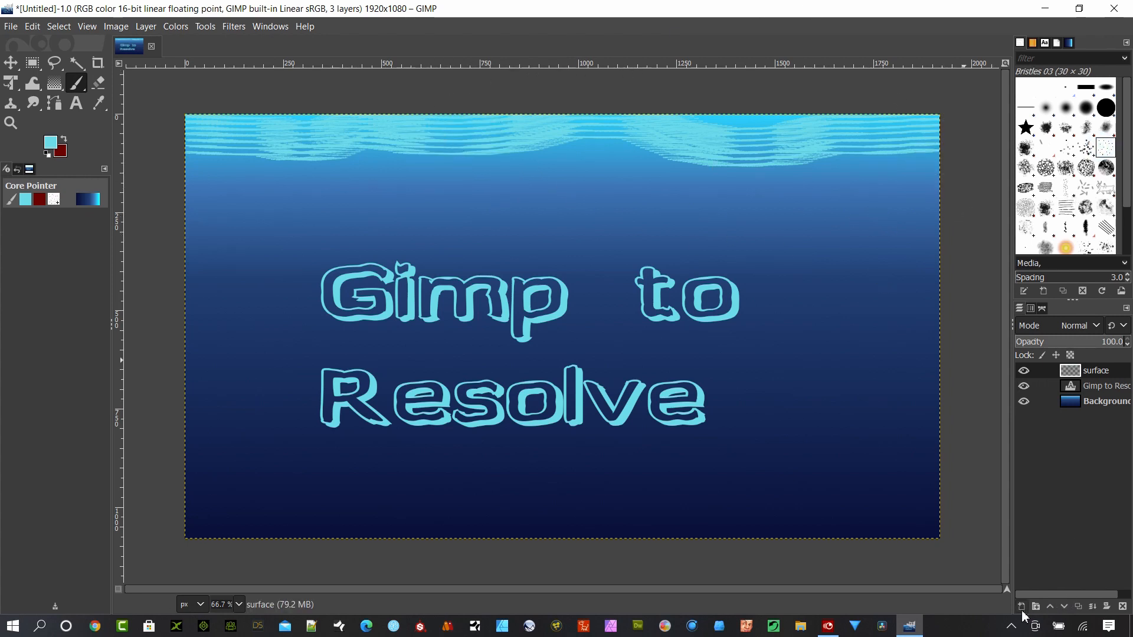
{"action": "left_click", "coordinate": [1020, 607]}
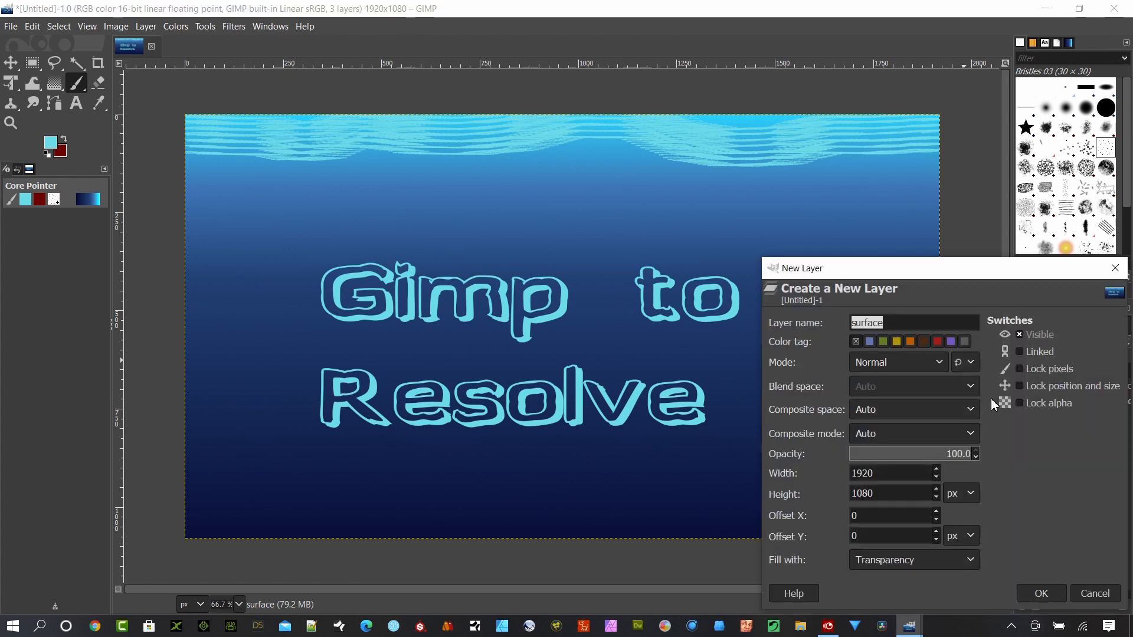
{"action": "type", "text": "bubbles"}
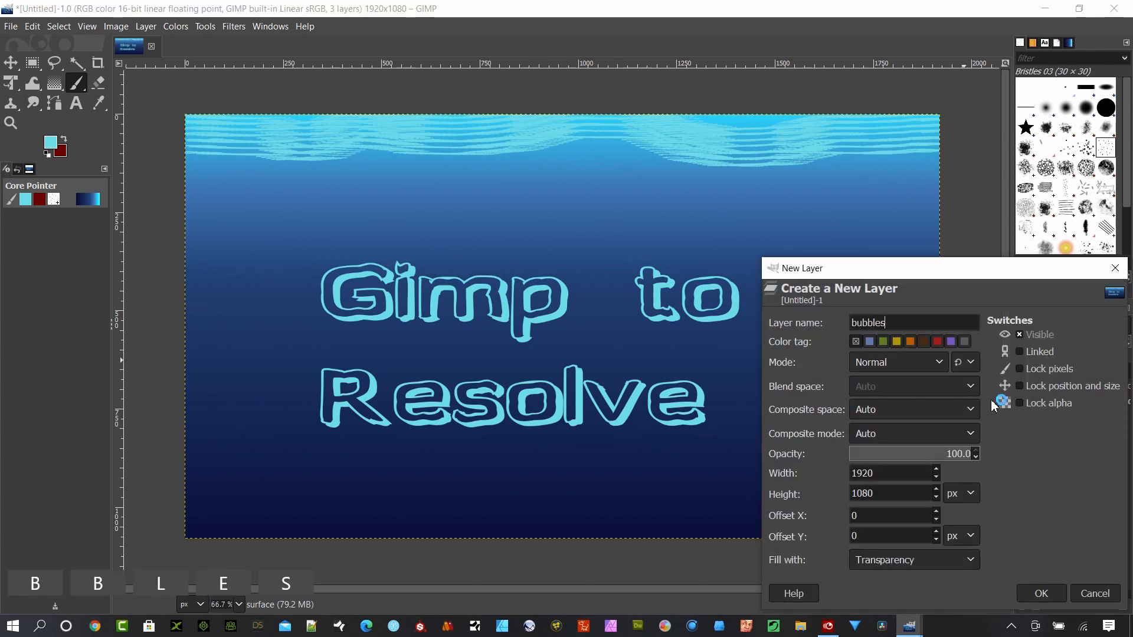
{"action": "left_click", "coordinate": [1042, 593]}
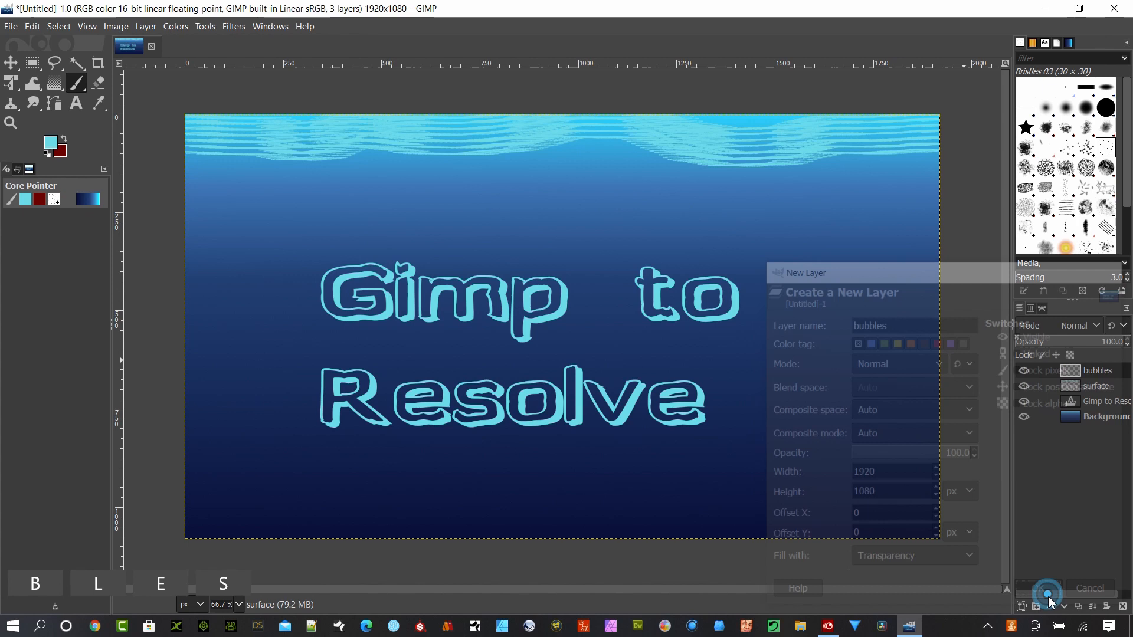
- Dab trails of small bubbles rising above the letters of "Gimp to" on the bubbles layer
{"action": "left_click", "coordinate": [364, 250]}
{"action": "left_click", "coordinate": [371, 240]}
{"action": "left_click", "coordinate": [544, 272]}
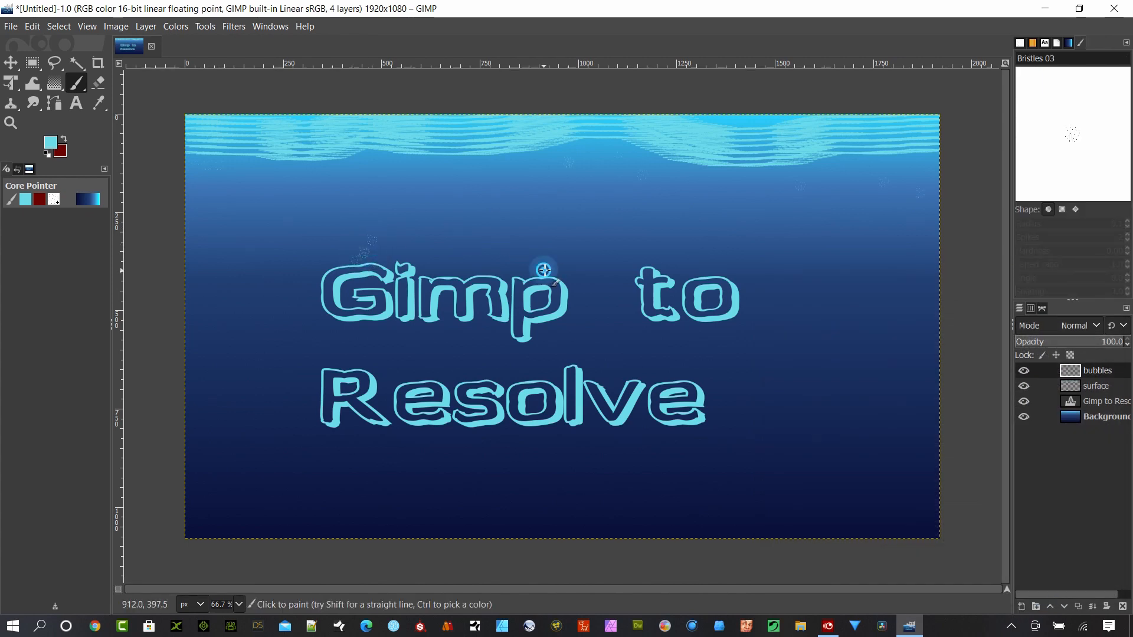
{"action": "left_click", "coordinate": [547, 254]}
{"action": "left_click", "coordinate": [550, 238]}
{"action": "left_click", "coordinate": [579, 207]}
{"action": "left_click", "coordinate": [666, 263]}
{"action": "left_click", "coordinate": [665, 247]}
{"action": "left_click", "coordinate": [669, 221]}
{"action": "left_click", "coordinate": [673, 199]}
- Dab bubble trails above the R and the final e of "Resolve", and undo the last two dabs
{"action": "left_click", "coordinate": [365, 362]}
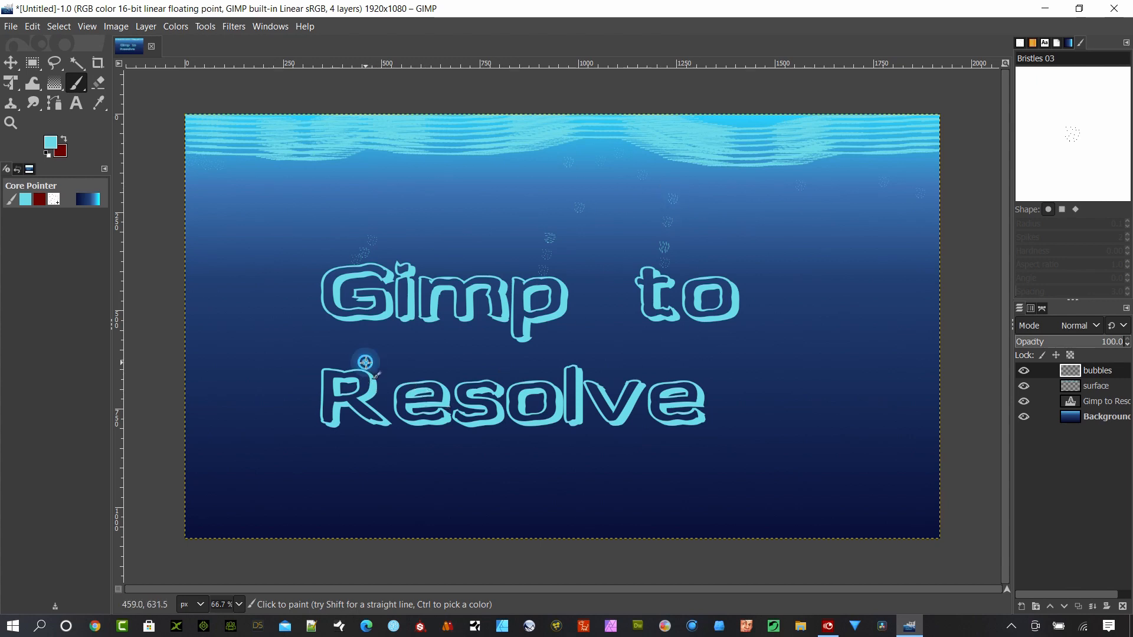
{"action": "left_click", "coordinate": [364, 348]}
{"action": "left_click", "coordinate": [364, 330]}
{"action": "left_click", "coordinate": [671, 370]}
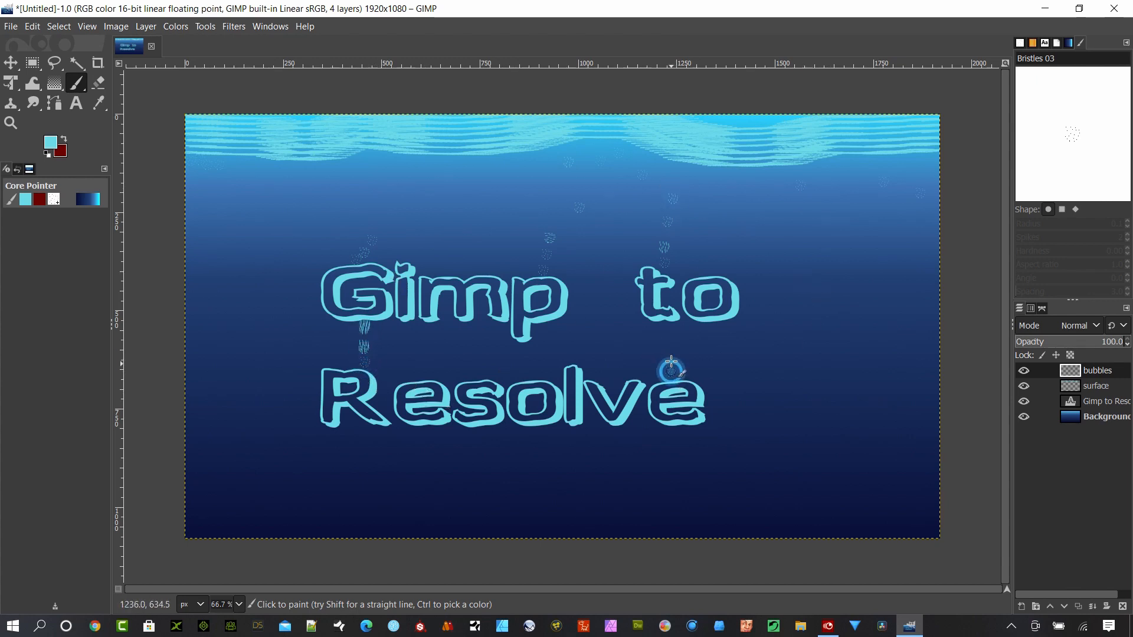
{"action": "left_click", "coordinate": [669, 346]}
{"action": "left_click", "coordinate": [673, 332]}
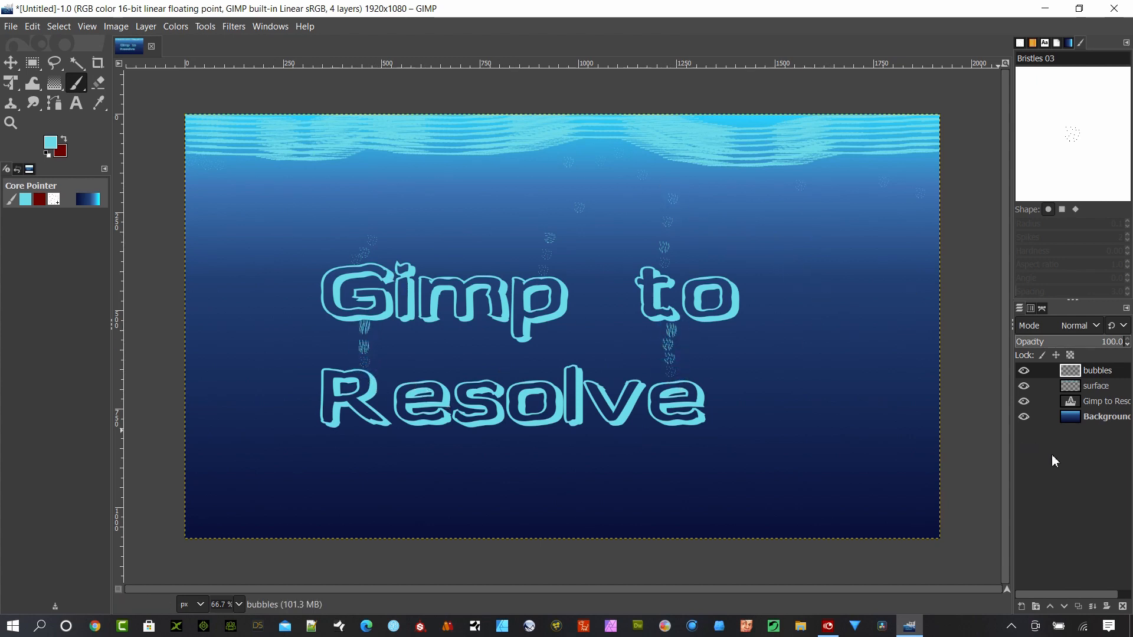
{"action": "key", "text": "ctrl+z"}
{"action": "key", "text": "ctrl+z"}
- Start exporting the image to the Gimp to Resolve folder and set the file type to Photoshop image (psd)
{"action": "left_click", "coordinate": [12, 27]}
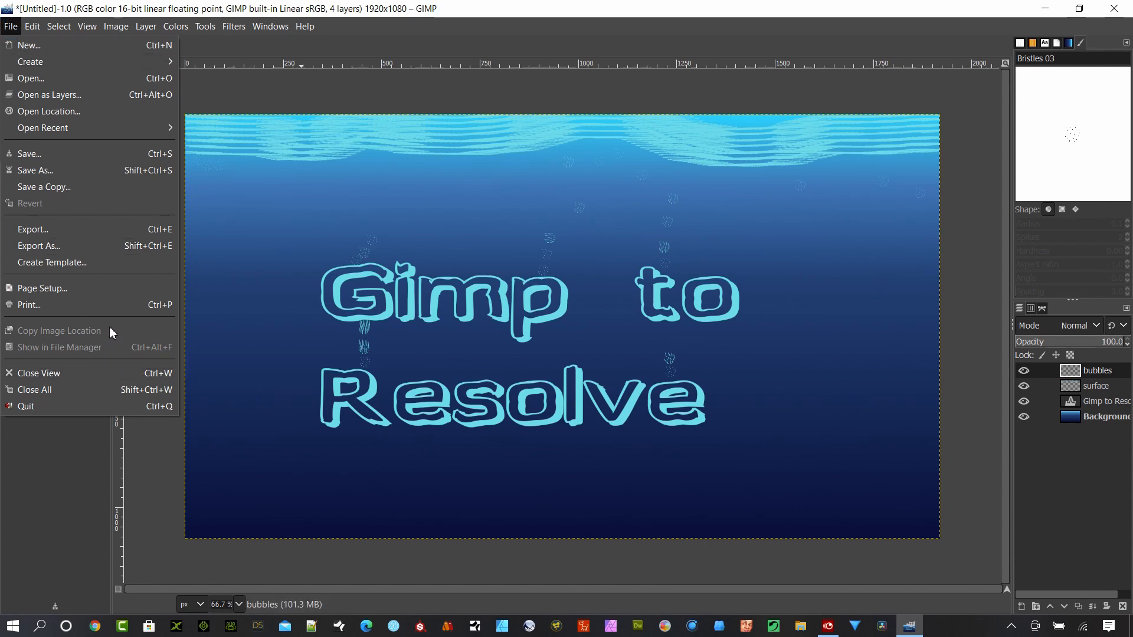
{"action": "left_click", "coordinate": [65, 228]}
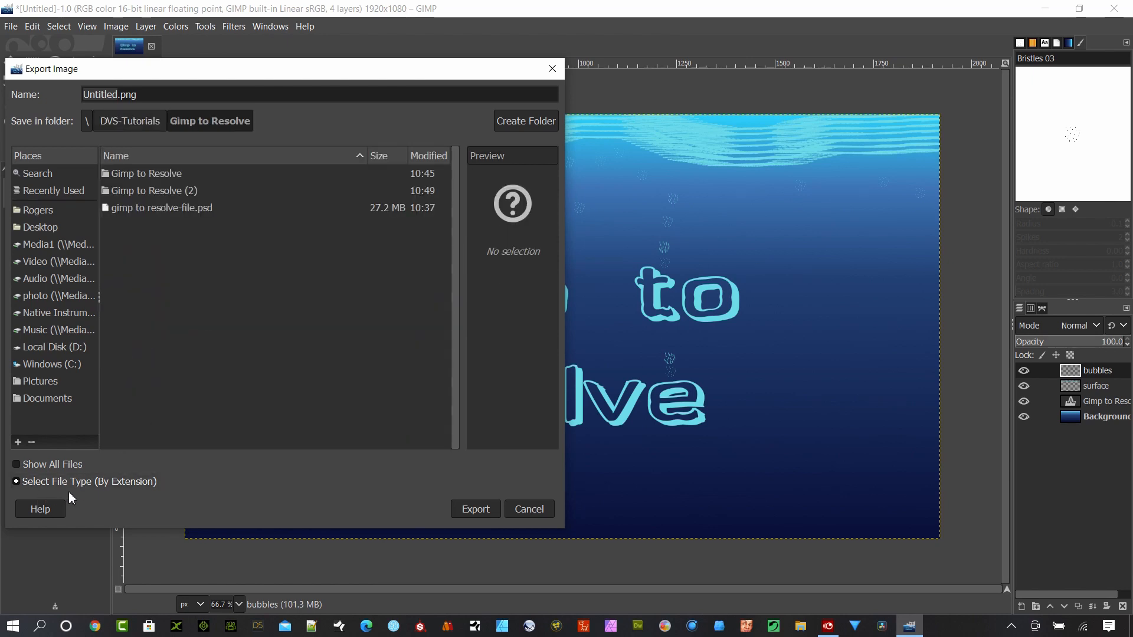
{"action": "left_click", "coordinate": [51, 481]}
{"action": "scroll", "coordinate": [121, 428], "scroll_direction": "down", "scroll_amount": 6}
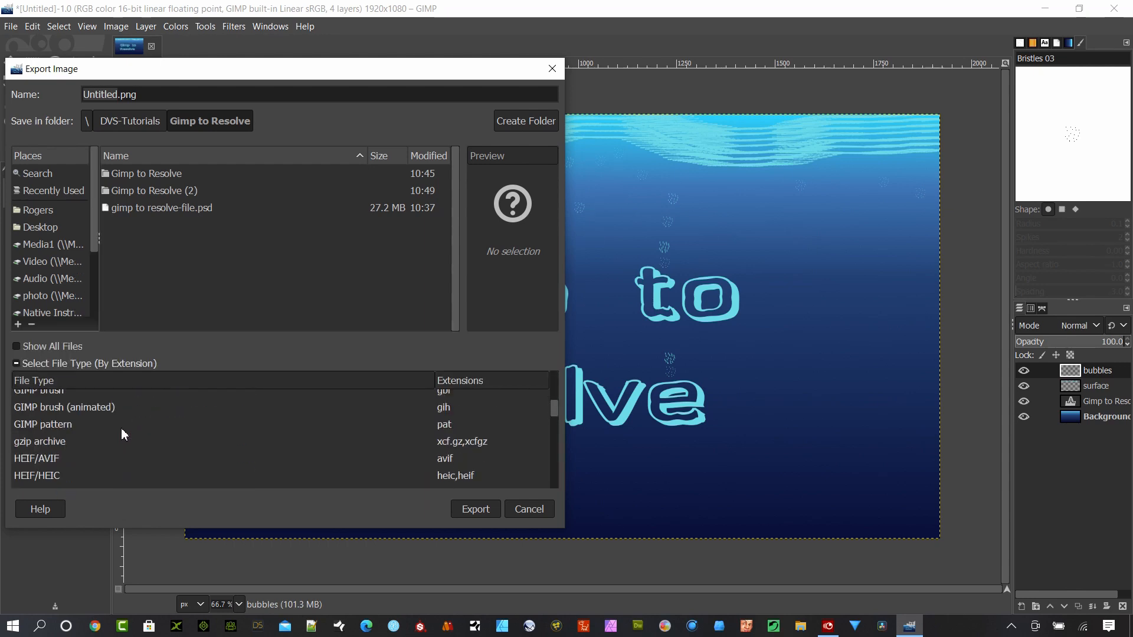
{"action": "scroll", "coordinate": [115, 442], "scroll_direction": "down", "scroll_amount": 3}
{"action": "left_click", "coordinate": [48, 470]}
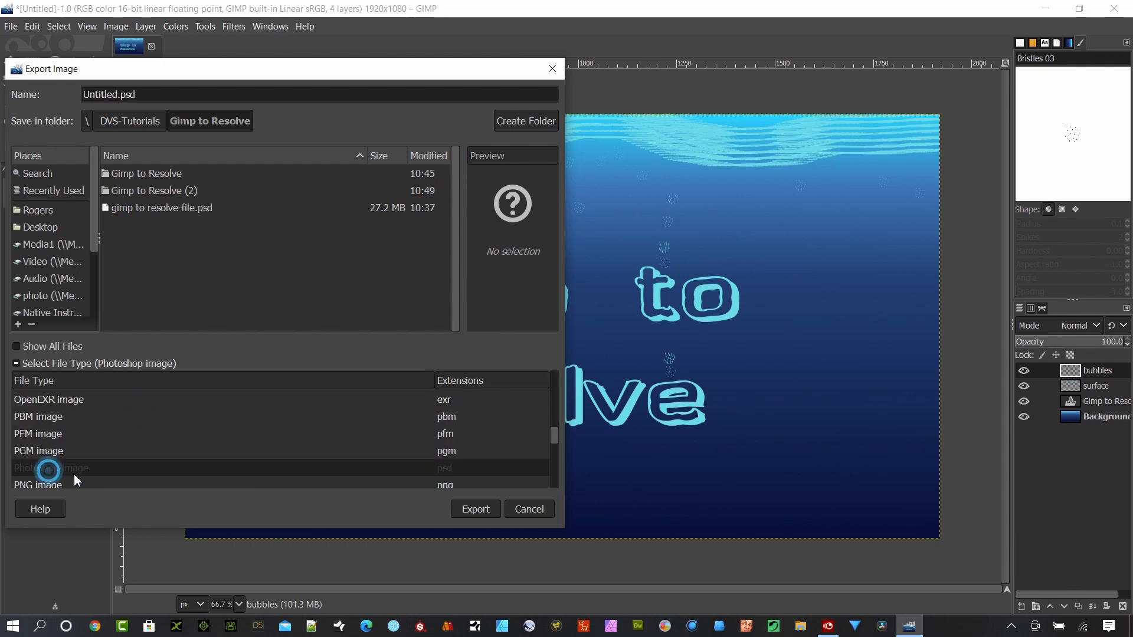
- Name the export file gimp to resolve.psd and export the image
{"action": "double_click", "coordinate": [121, 94]}
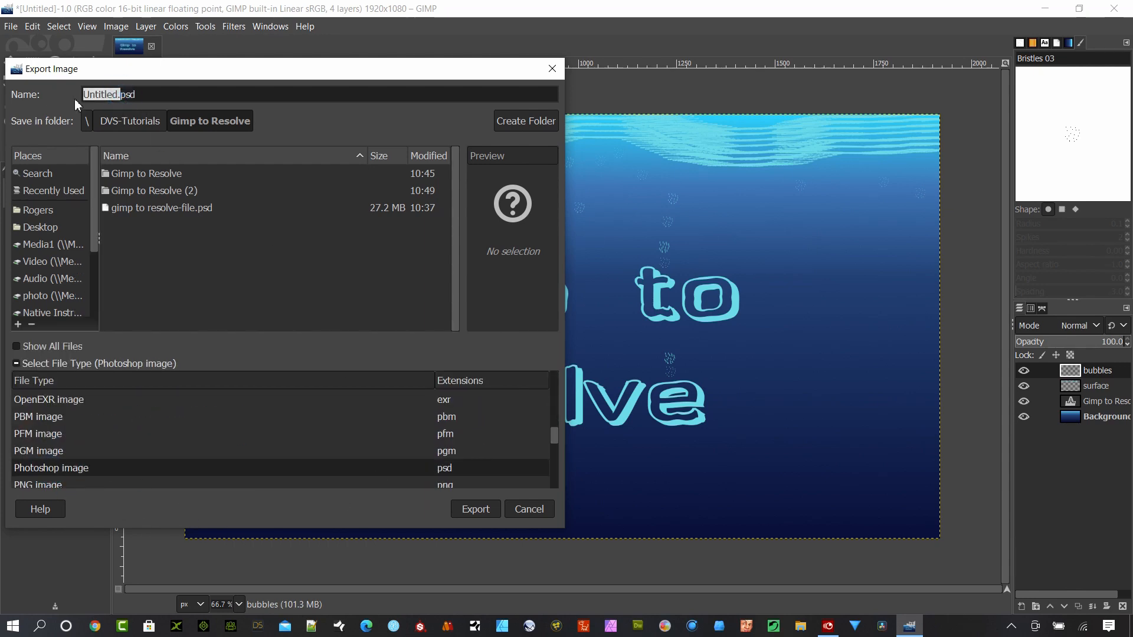
{"action": "type", "text": "gimp to resolve."}
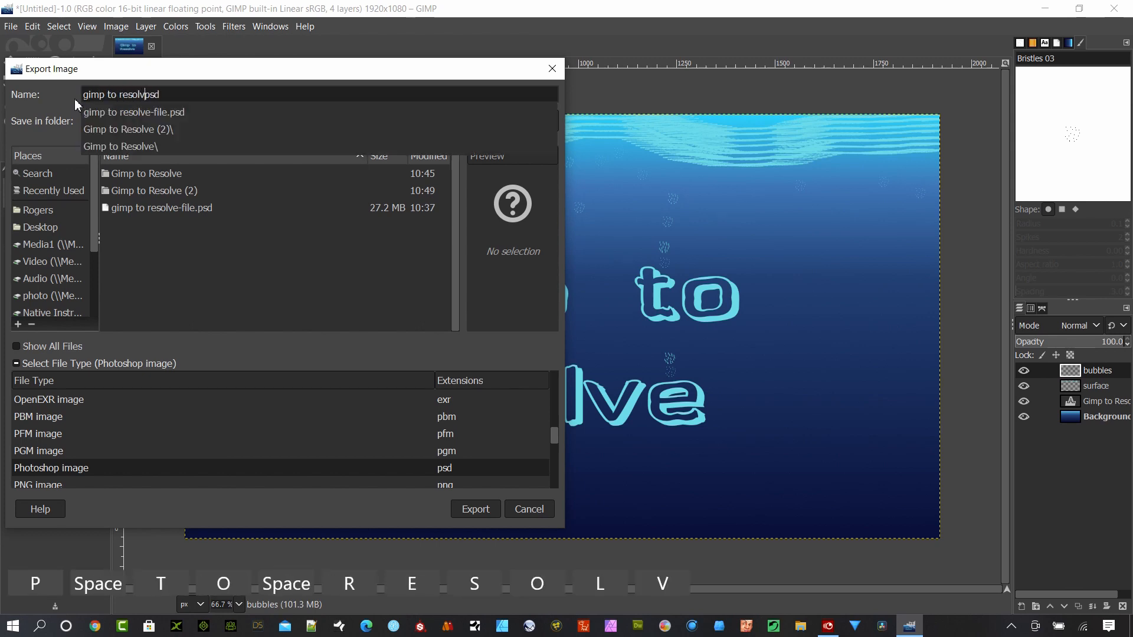
{"action": "left_click", "coordinate": [476, 510]}
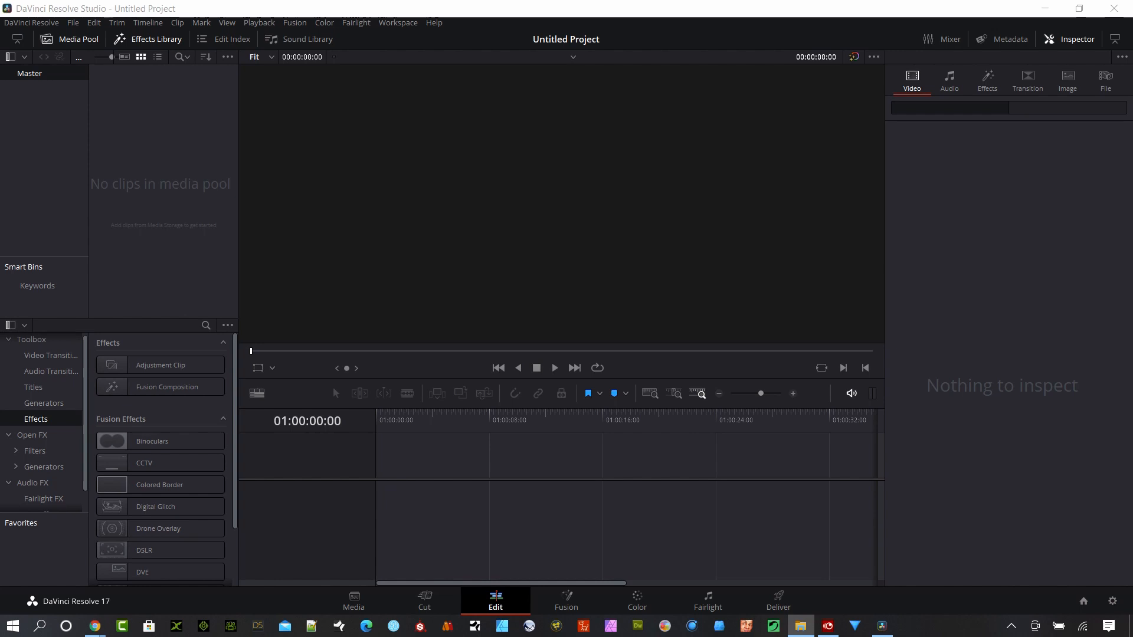
- Switch to DaVinci Resolve and add gimp to resolve.psd from the Gimp to Resolve folder to the media pool
{"action": "left_click_drag", "start_coordinate": [0, 366], "coordinate": [695, 223]}
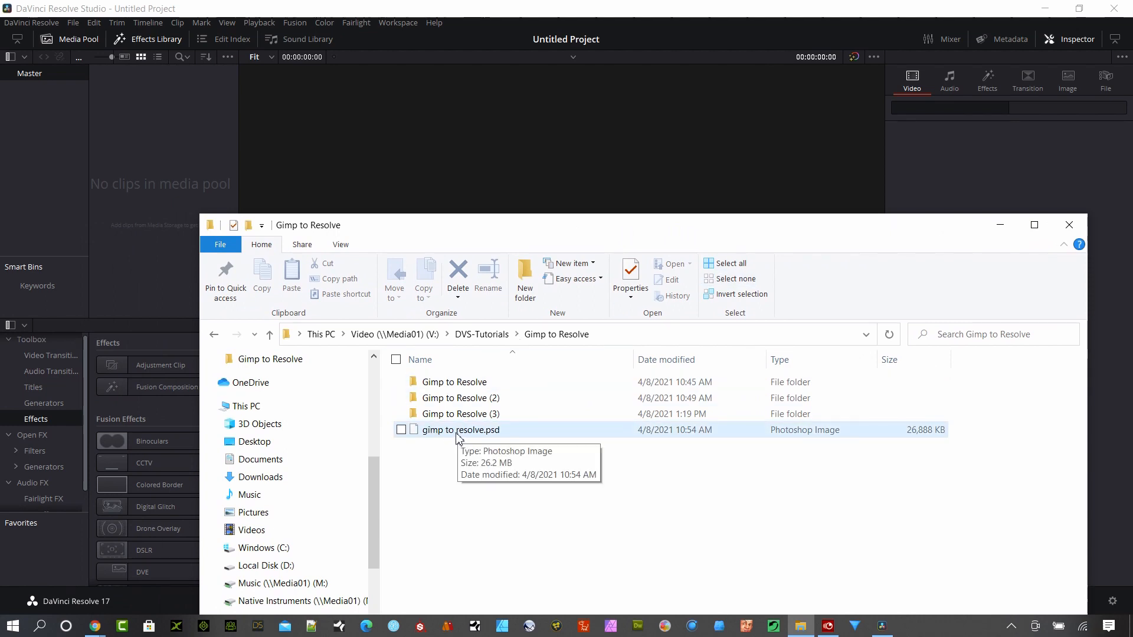
{"action": "left_click_drag", "start_coordinate": [458, 436], "coordinate": [158, 161]}
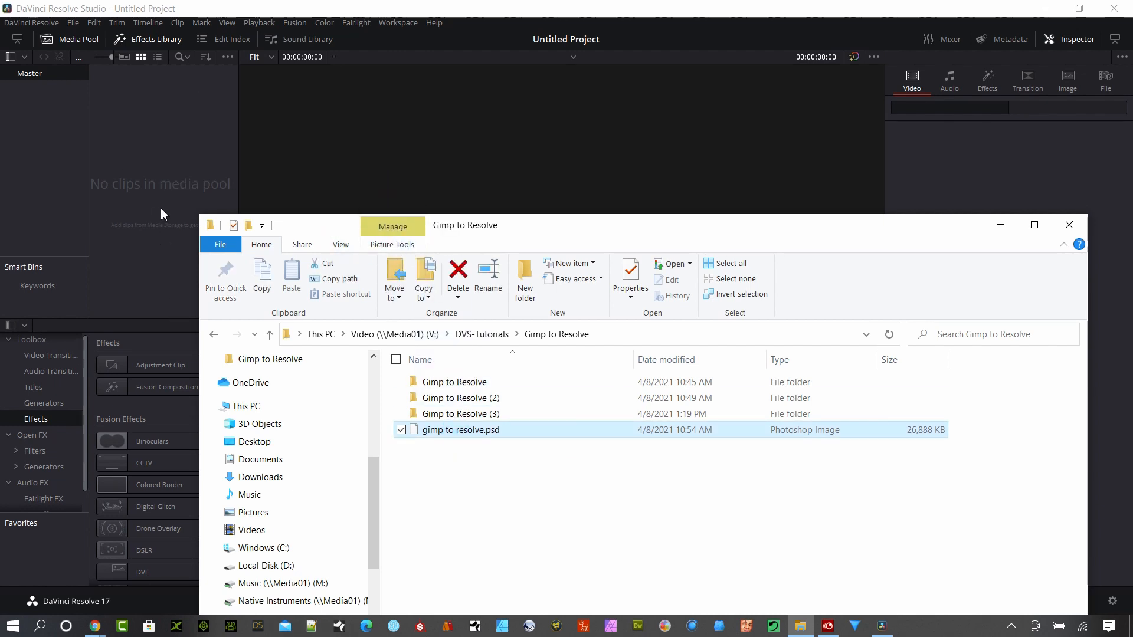
{"action": "left_click", "coordinate": [1002, 225]}
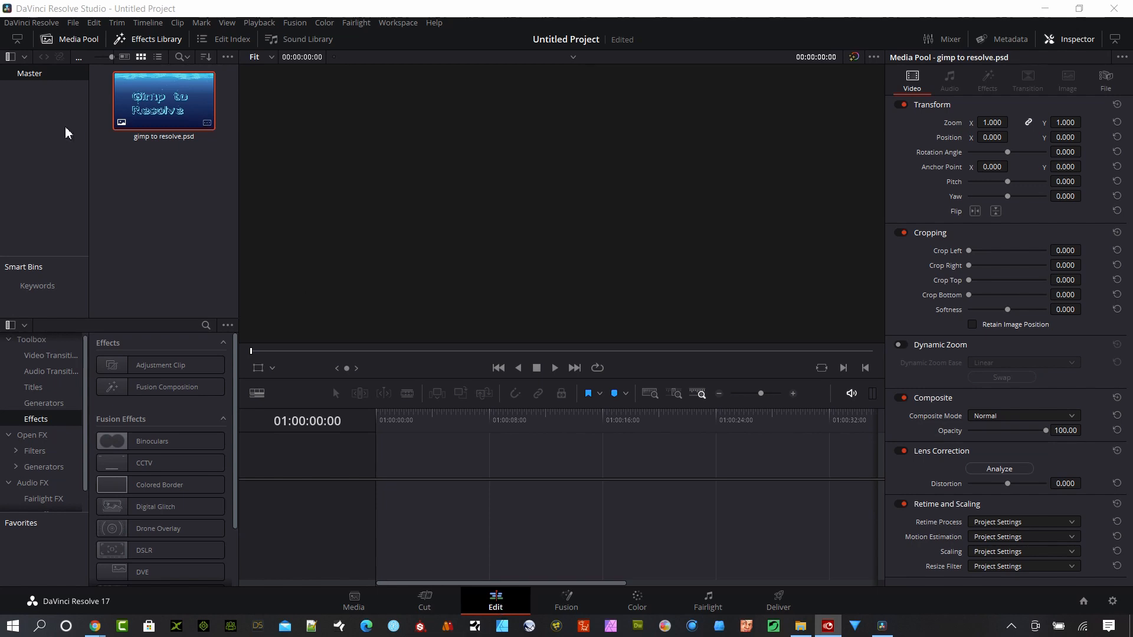
- Place gimp to resolve.psd on the Video 1 track, preview it as a flat clip, and delete the clip
{"action": "left_click_drag", "start_coordinate": [161, 124], "coordinate": [428, 453]}
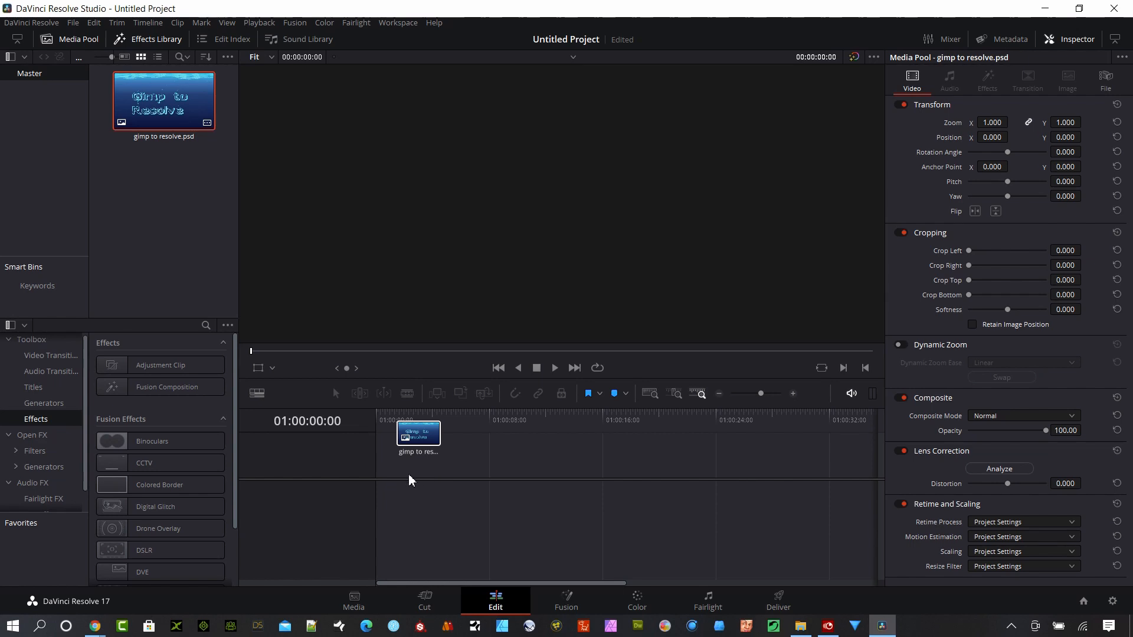
{"action": "left_click_drag", "start_coordinate": [419, 480], "coordinate": [412, 473]}
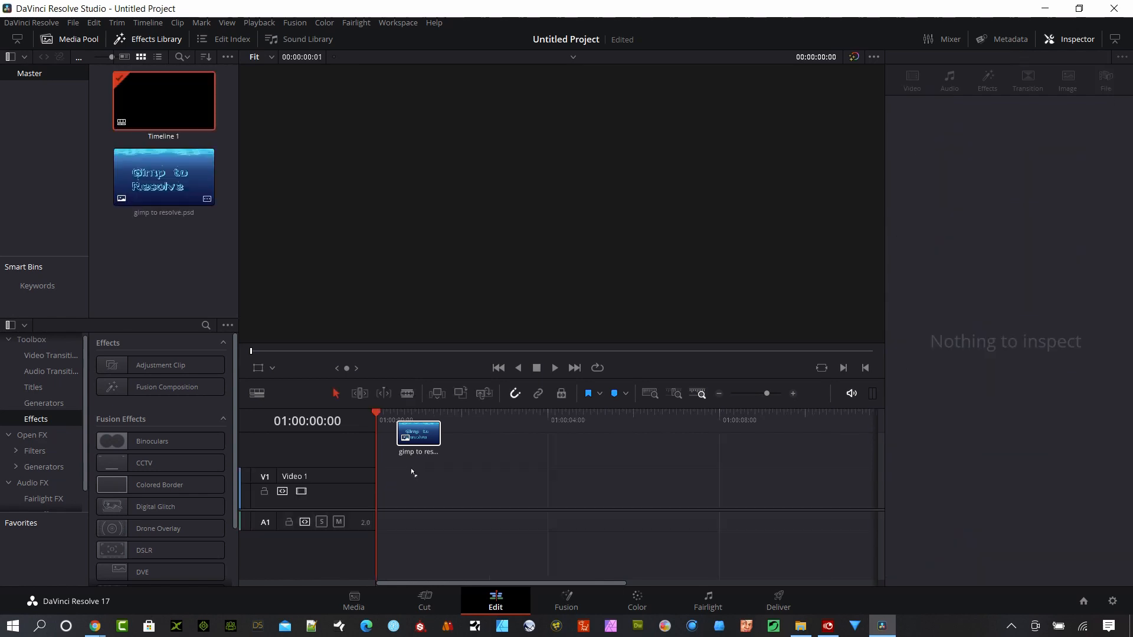
{"action": "left_click", "coordinate": [522, 493]}
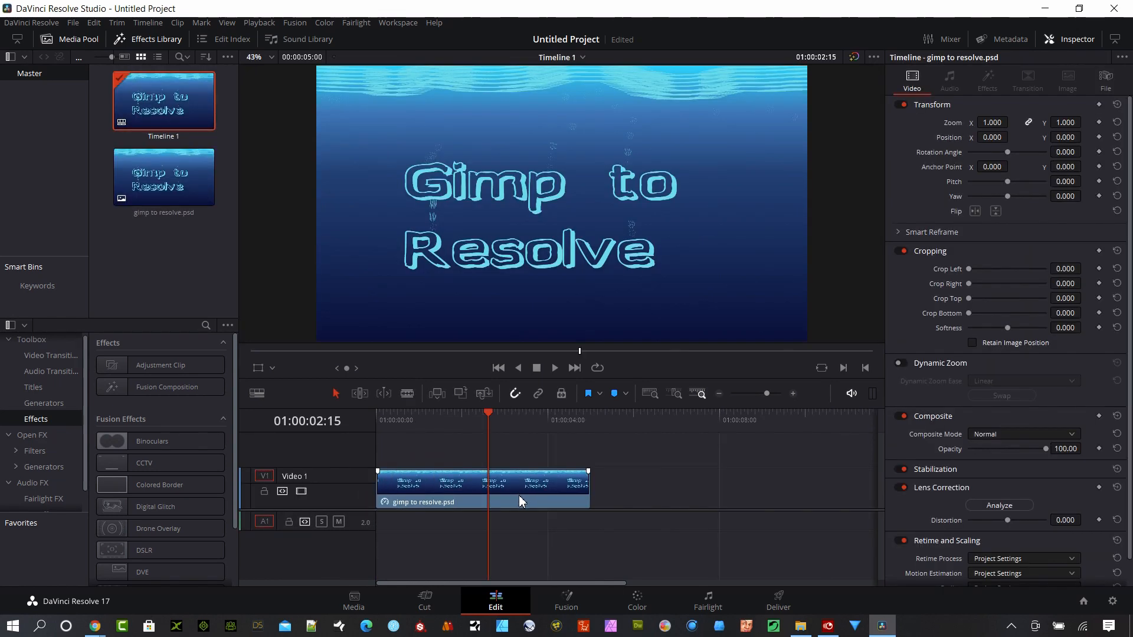
{"action": "left_click_drag", "start_coordinate": [491, 416], "coordinate": [454, 433]}
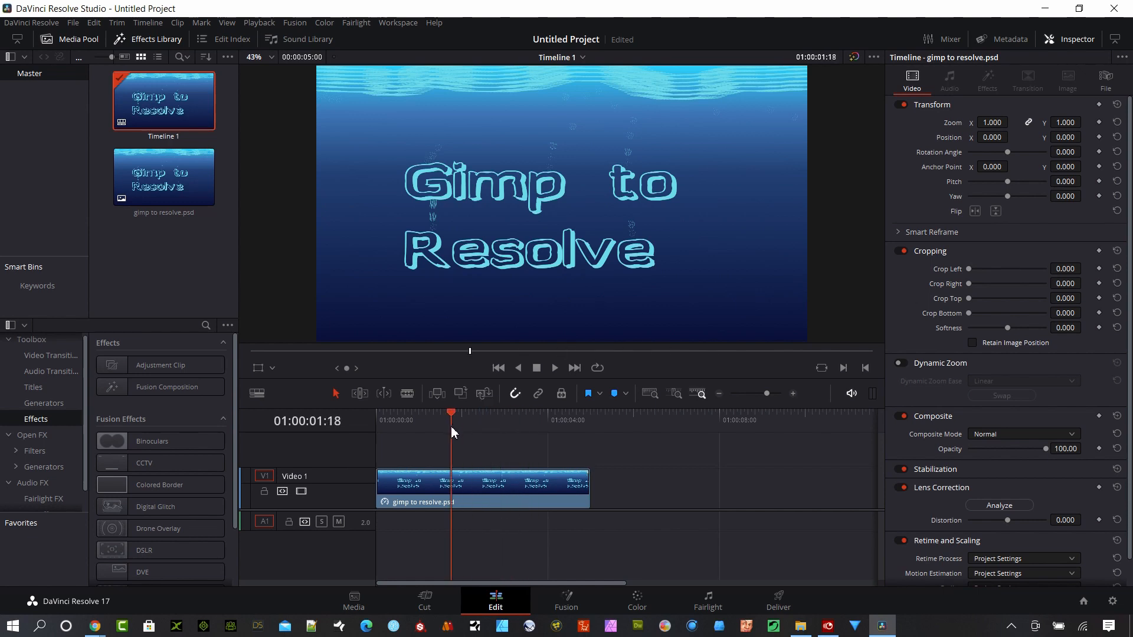
{"action": "left_click", "coordinate": [501, 493]}
{"action": "key", "text": "Delete"}
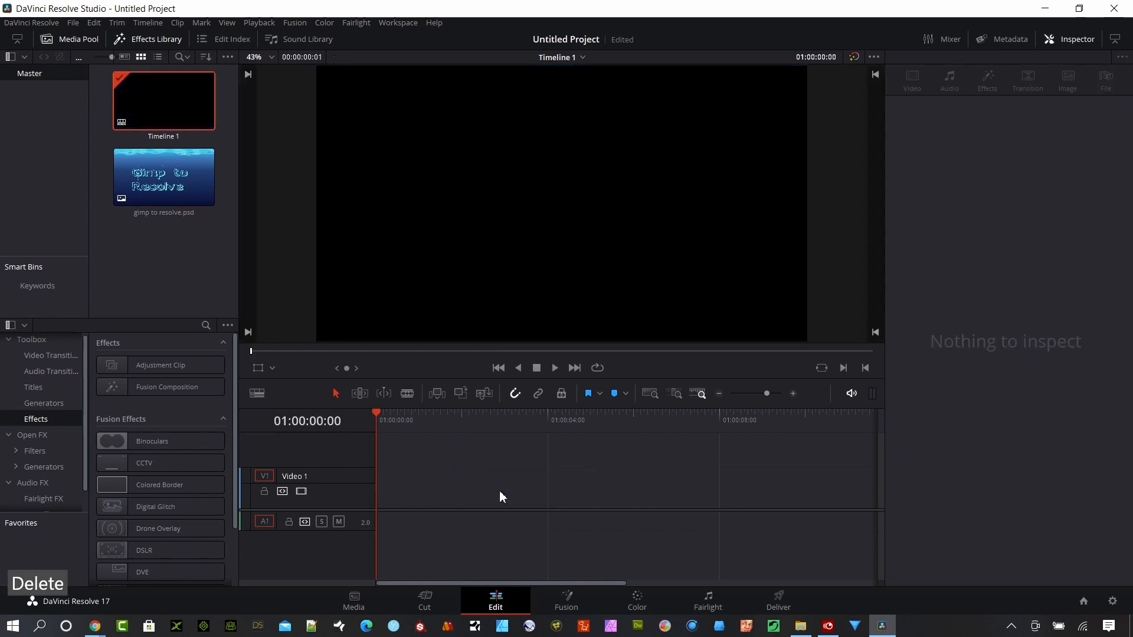
- Add a Fusion Composition at the start of the Video 1 track and open it on the Fusion page
{"action": "left_click_drag", "start_coordinate": [128, 393], "coordinate": [370, 492]}
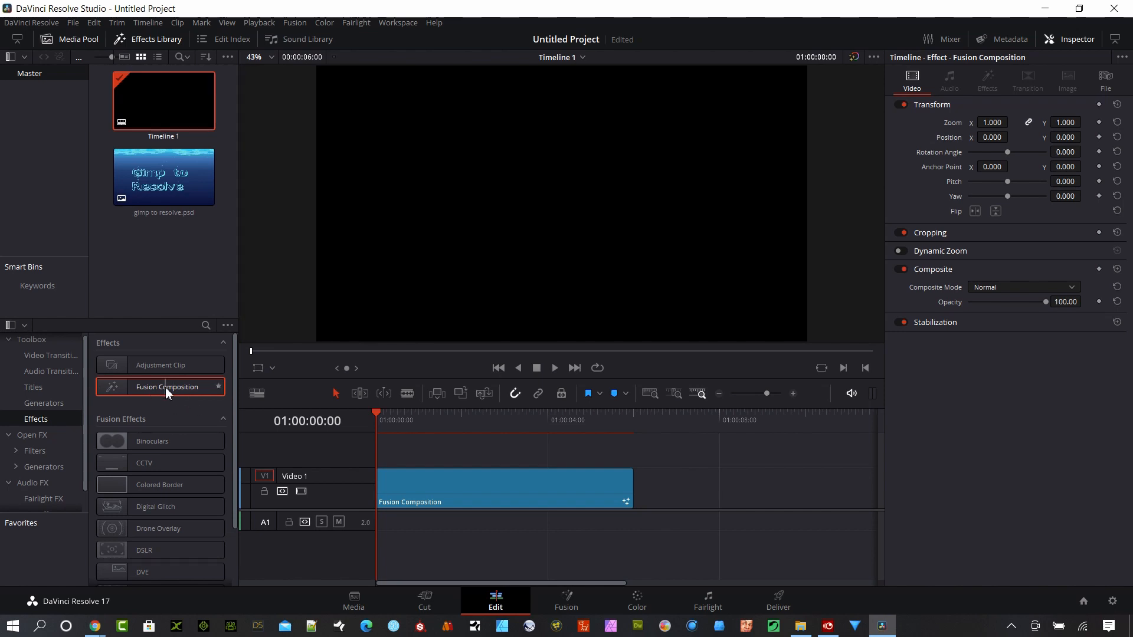
{"action": "left_click", "coordinate": [483, 417]}
{"action": "left_click", "coordinate": [567, 599]}
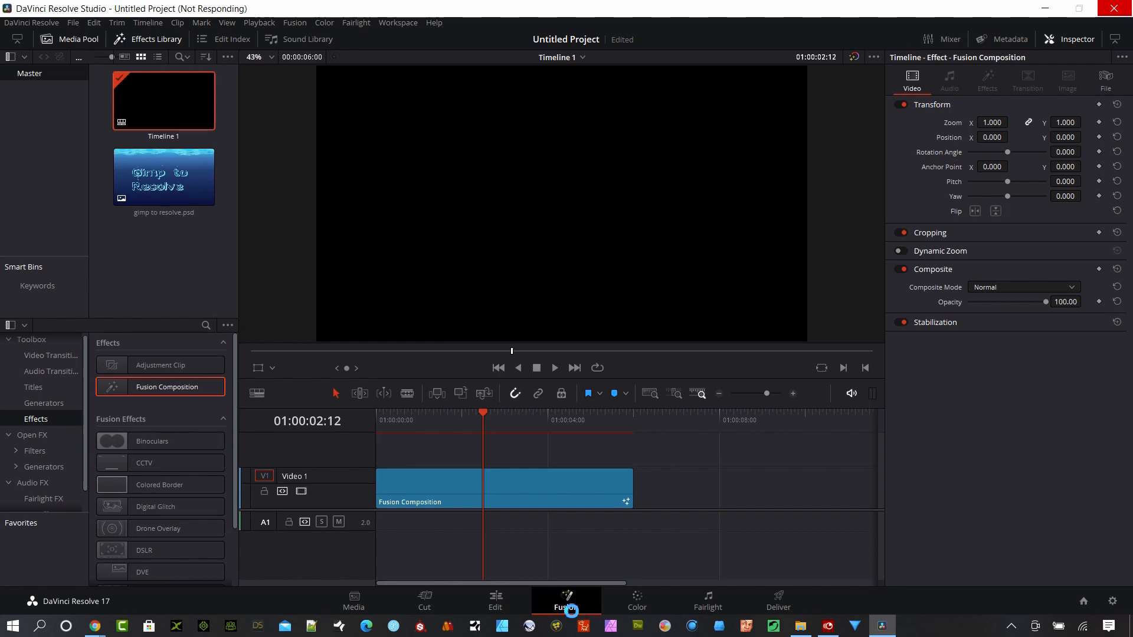
{"action": "key", "text": "BackSpace"}
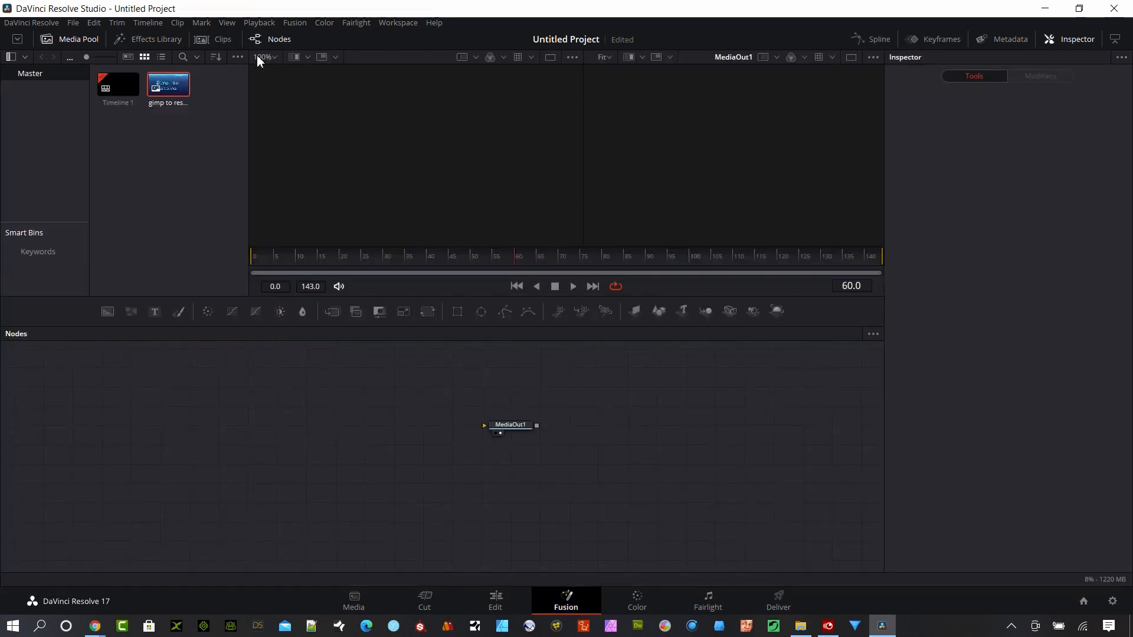
- Import gimp to resolve.psd from DVS-Tutorials > Gimp to Resolve on the V: drive as PSD layer nodes in the Fusion composition
{"action": "left_click", "coordinate": [295, 23]}
{"action": "mouse_move", "coordinate": [315, 86]}
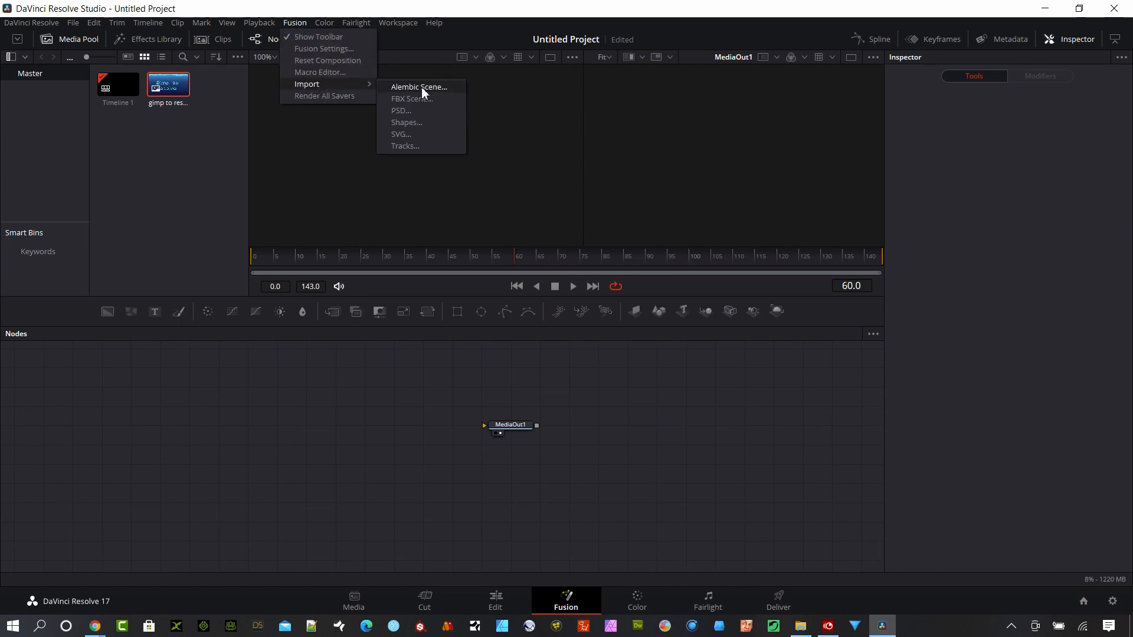
{"action": "left_click", "coordinate": [402, 111]}
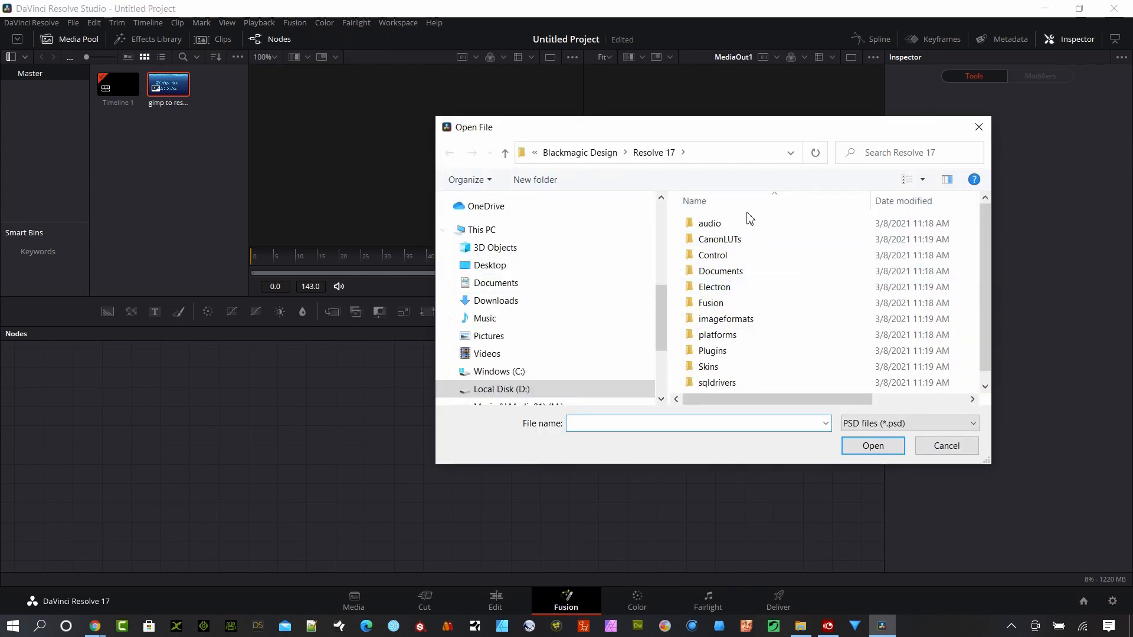
{"action": "scroll", "coordinate": [557, 360], "scroll_direction": "down", "scroll_amount": 1}
{"action": "scroll", "coordinate": [561, 362], "scroll_direction": "down", "scroll_amount": 2}
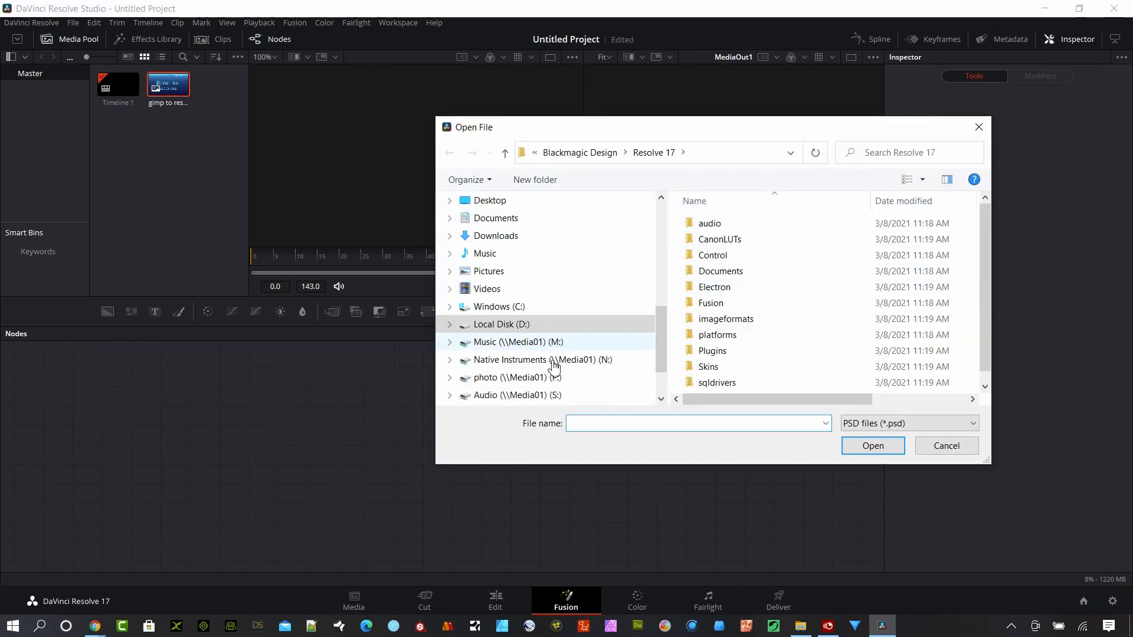
{"action": "left_click", "coordinate": [542, 362]}
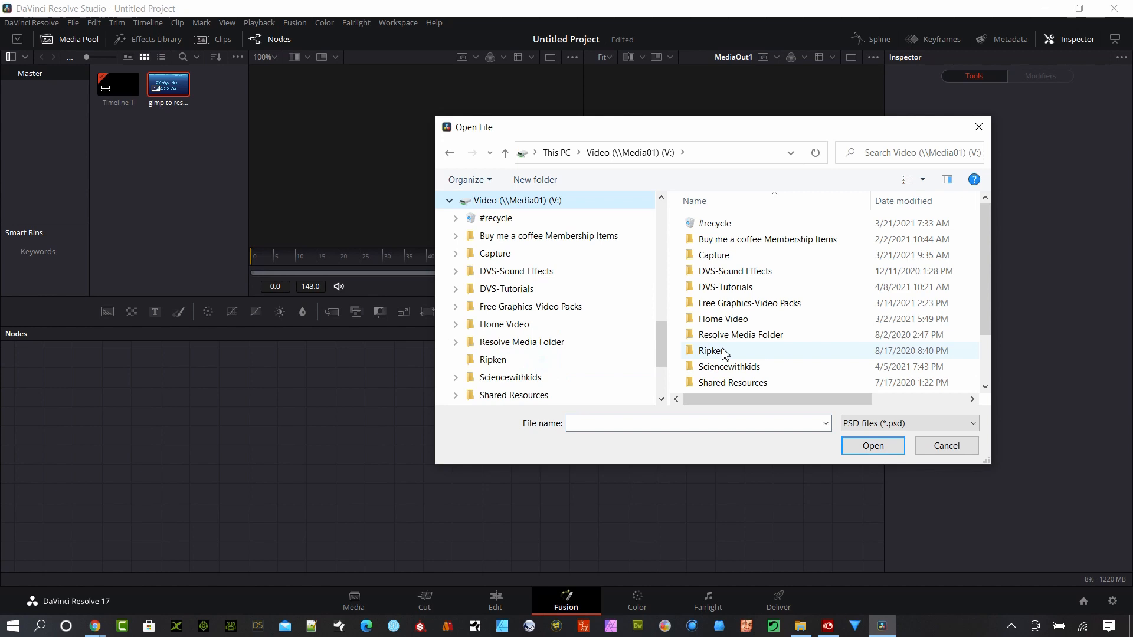
{"action": "double_click", "coordinate": [737, 288]}
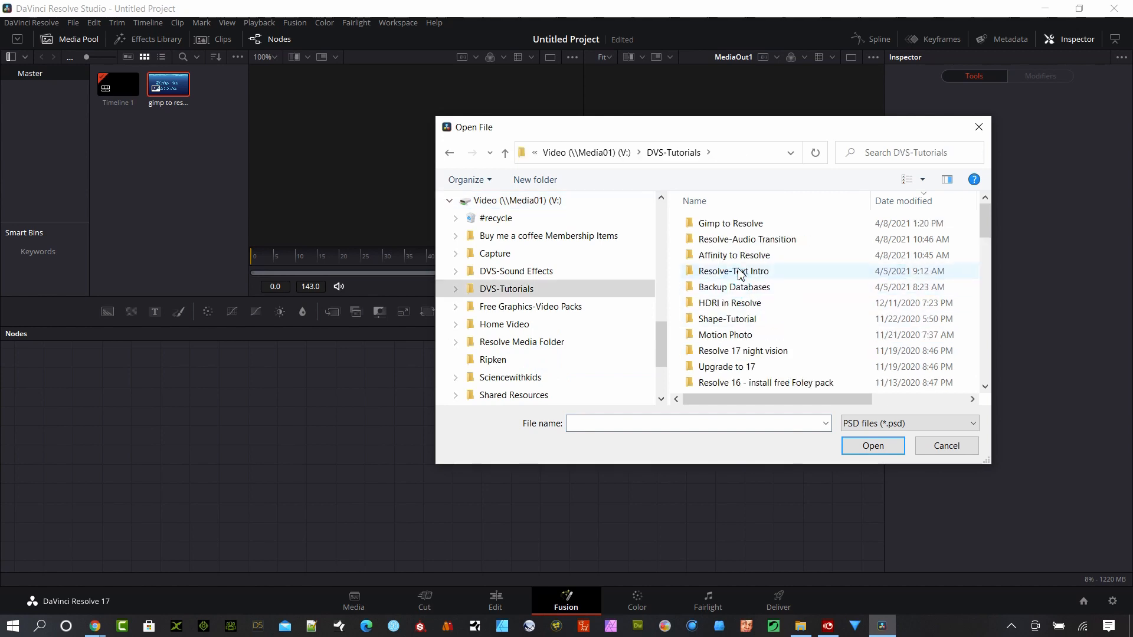
{"action": "double_click", "coordinate": [728, 223]}
{"action": "left_click", "coordinate": [745, 271]}
{"action": "left_click", "coordinate": [865, 448]}
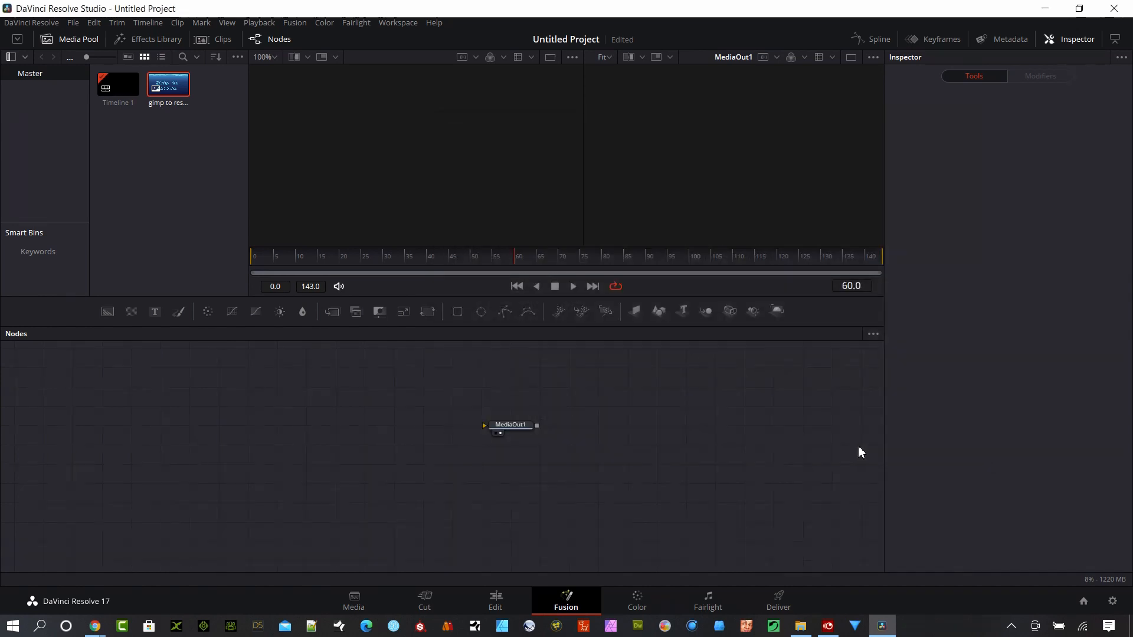
{"action": "left_click_drag", "start_coordinate": [210, 513], "coordinate": [340, 400]}
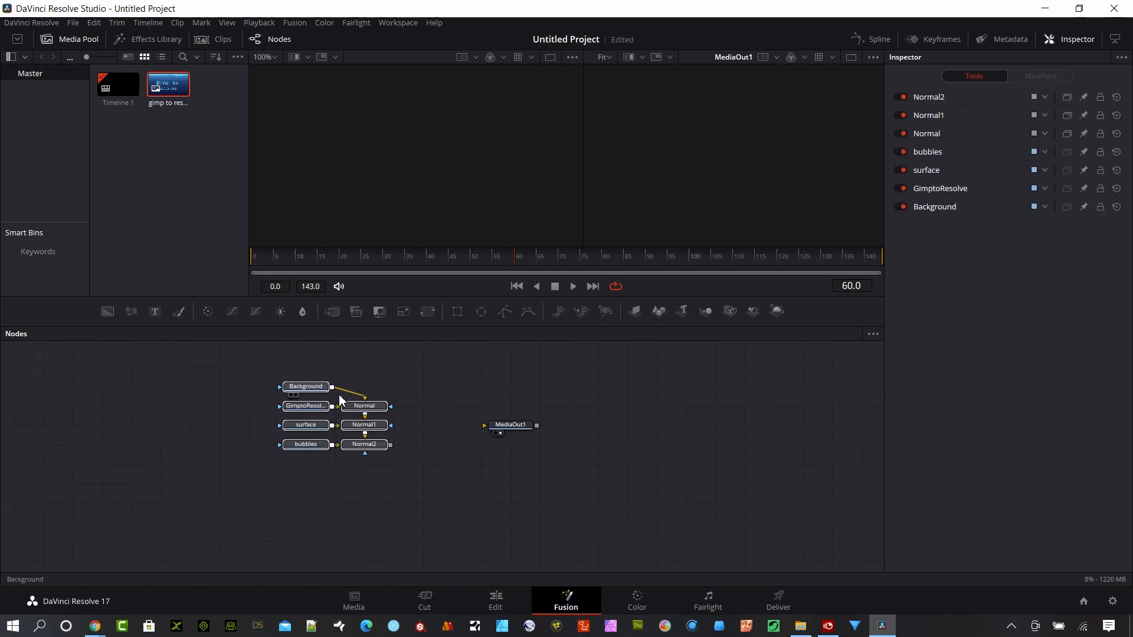
- Examine the imported layer nodes by viewing Background, GimptoResolve, surface and bubbles one after another in a viewer
{"action": "left_click", "coordinate": [306, 385]}
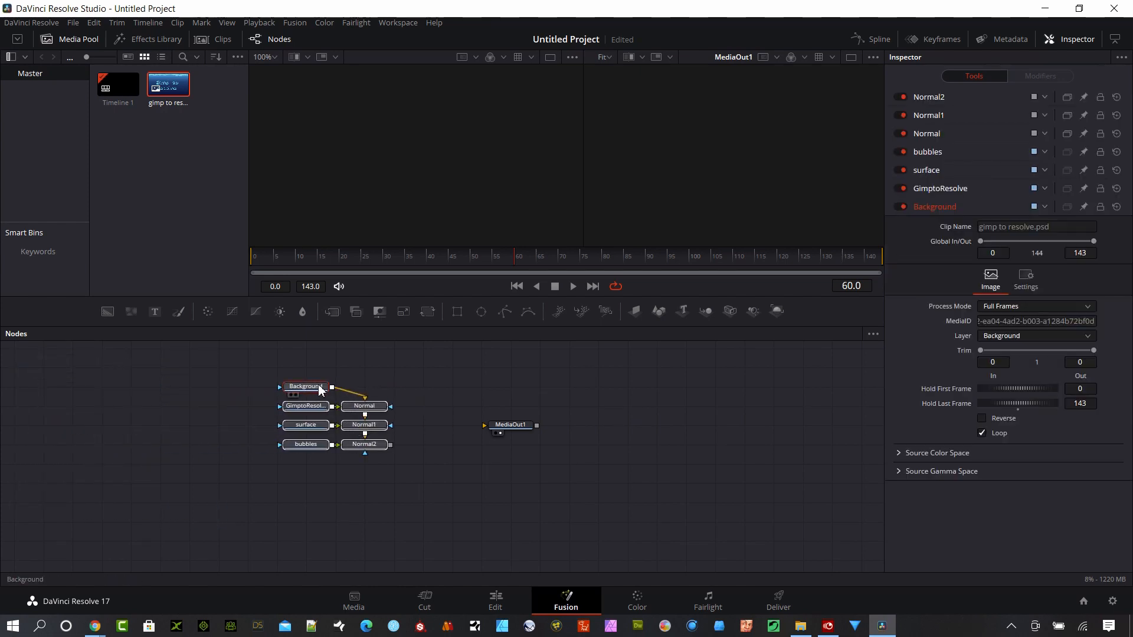
{"action": "left_click", "coordinate": [310, 446]}
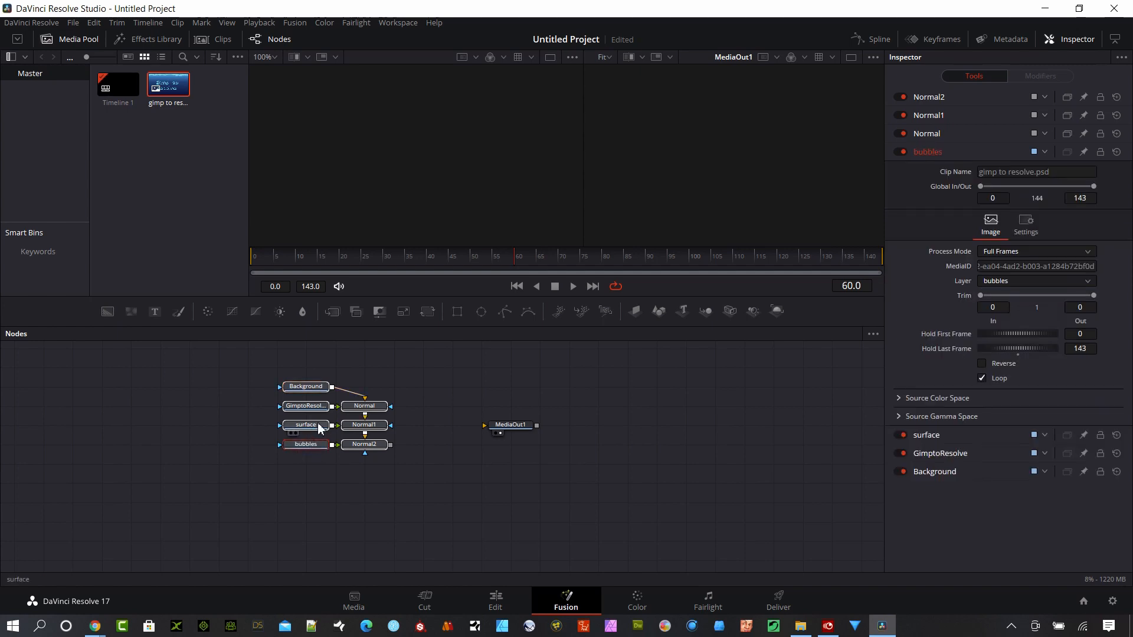
{"action": "left_click", "coordinate": [292, 396]}
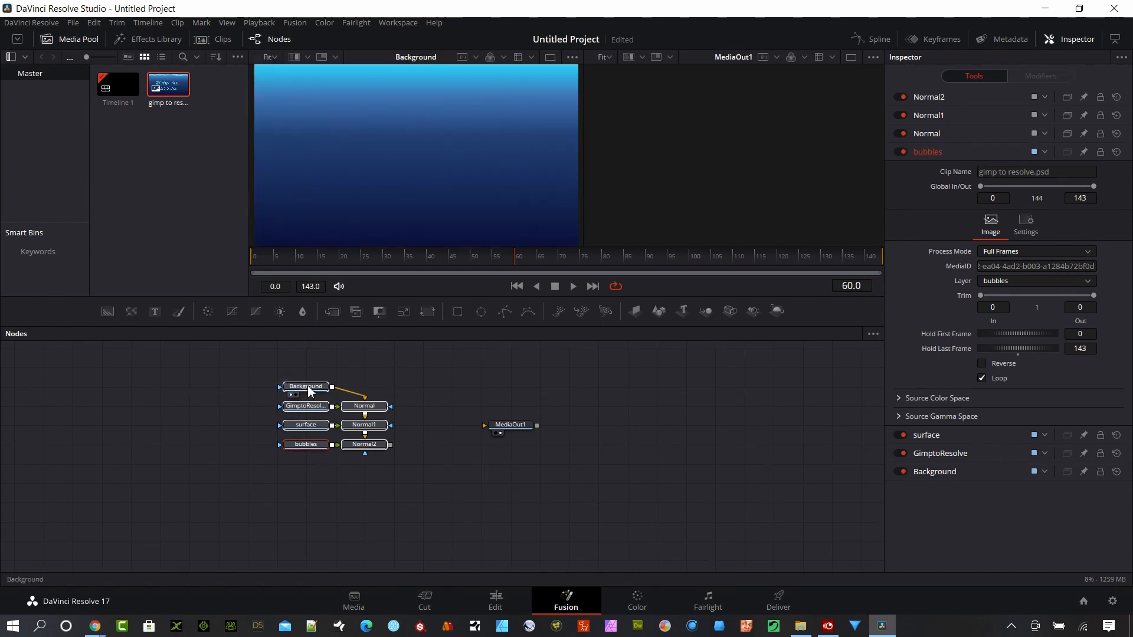
{"action": "left_click", "coordinate": [290, 414]}
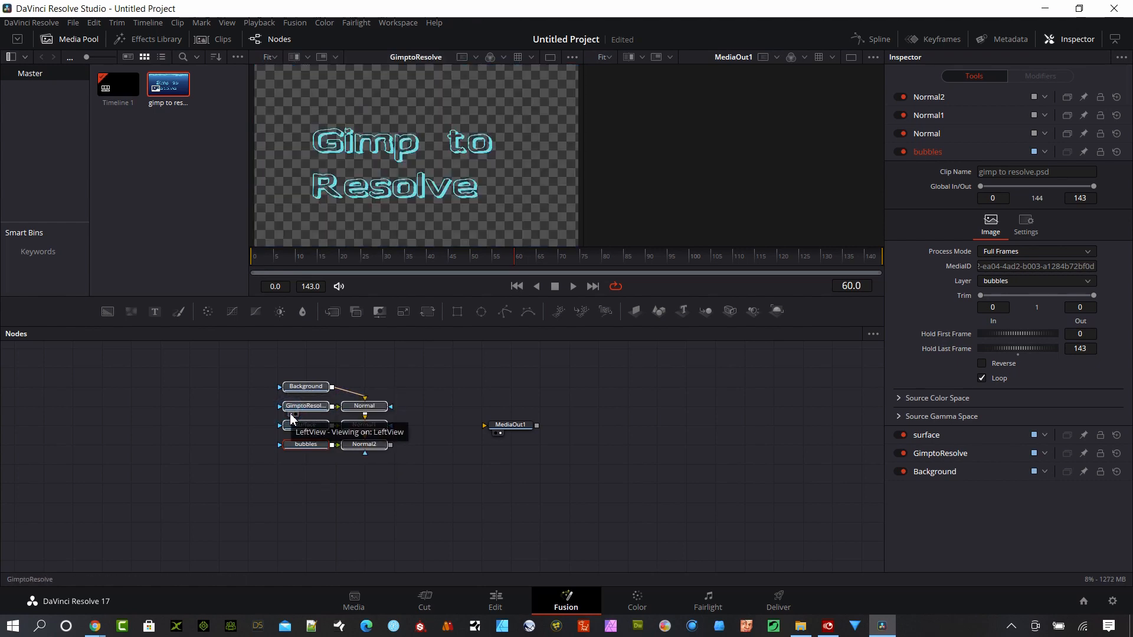
{"action": "left_click", "coordinate": [290, 435]}
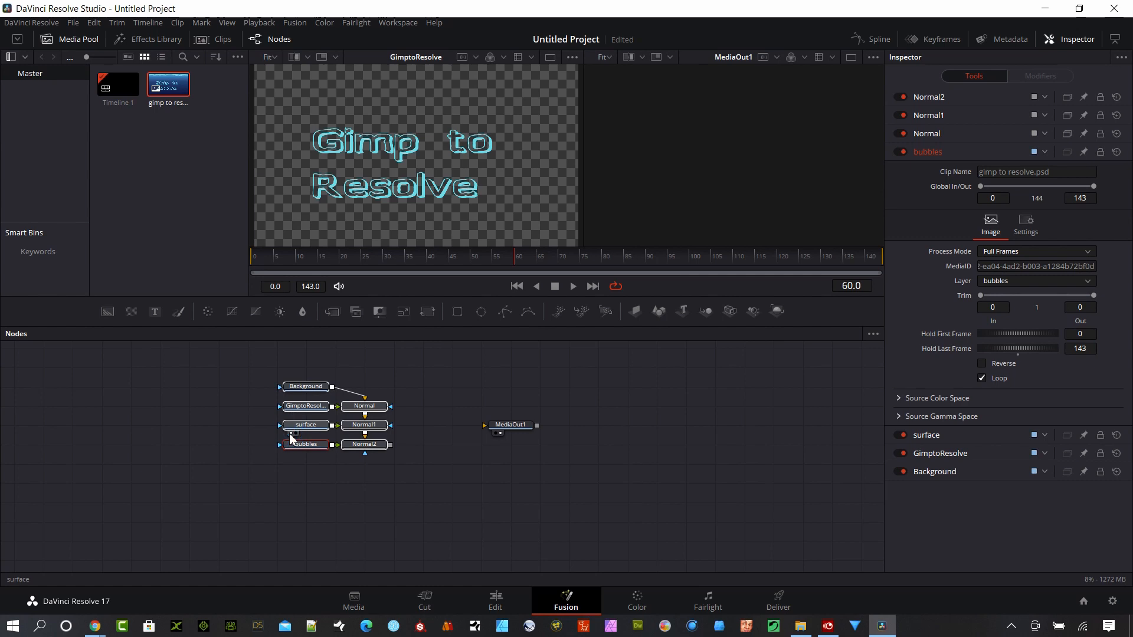
{"action": "mouse_move", "coordinate": [294, 453]}
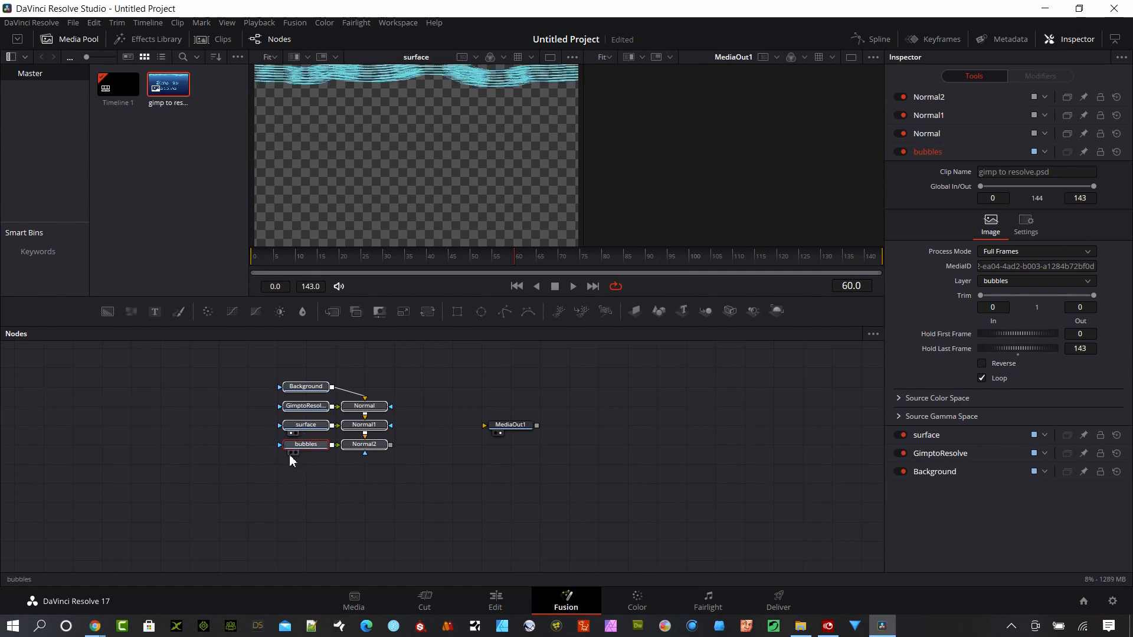
{"action": "left_click", "coordinate": [290, 453]}
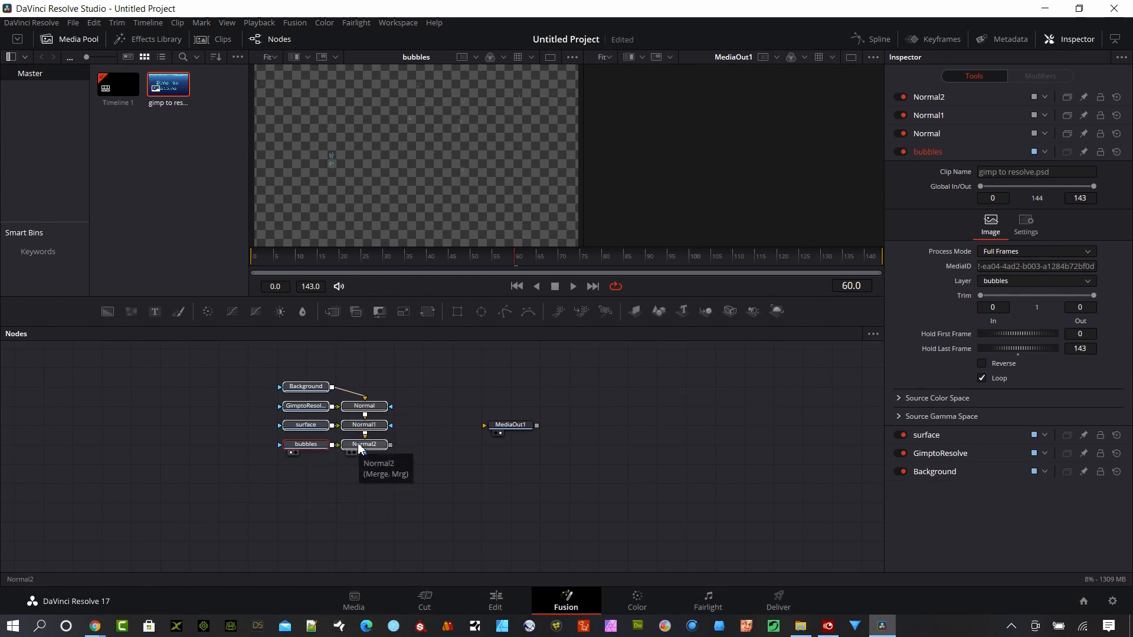
- Display the Normal2 merge in the viewer and connect its output to MediaOut1
{"action": "left_click", "coordinate": [350, 454]}
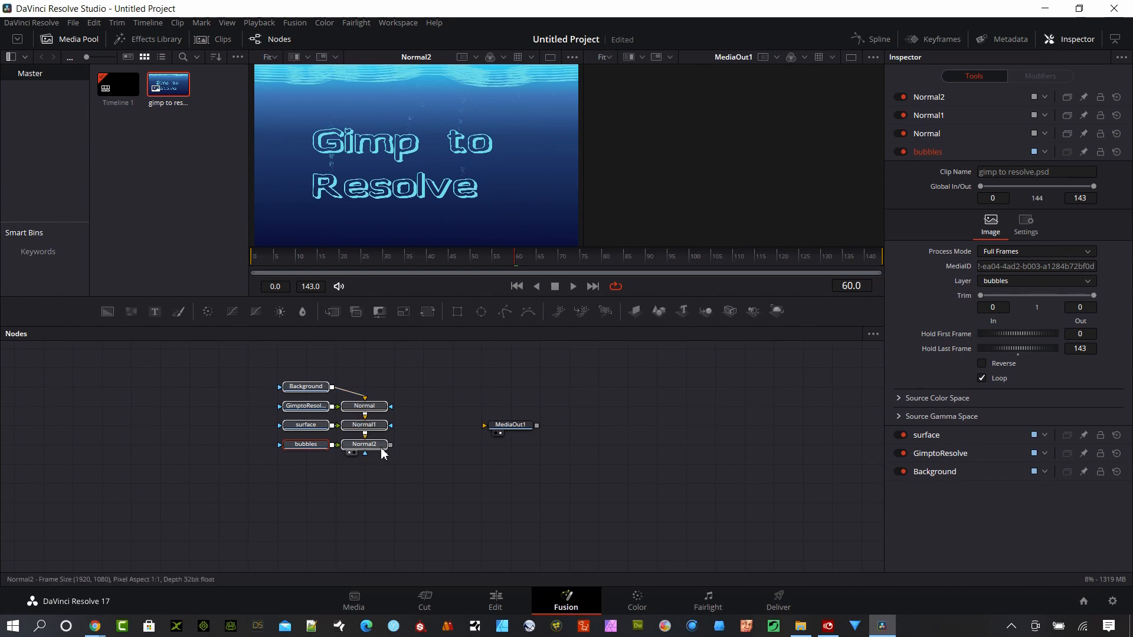
{"action": "left_click_drag", "start_coordinate": [391, 445], "coordinate": [521, 451]}
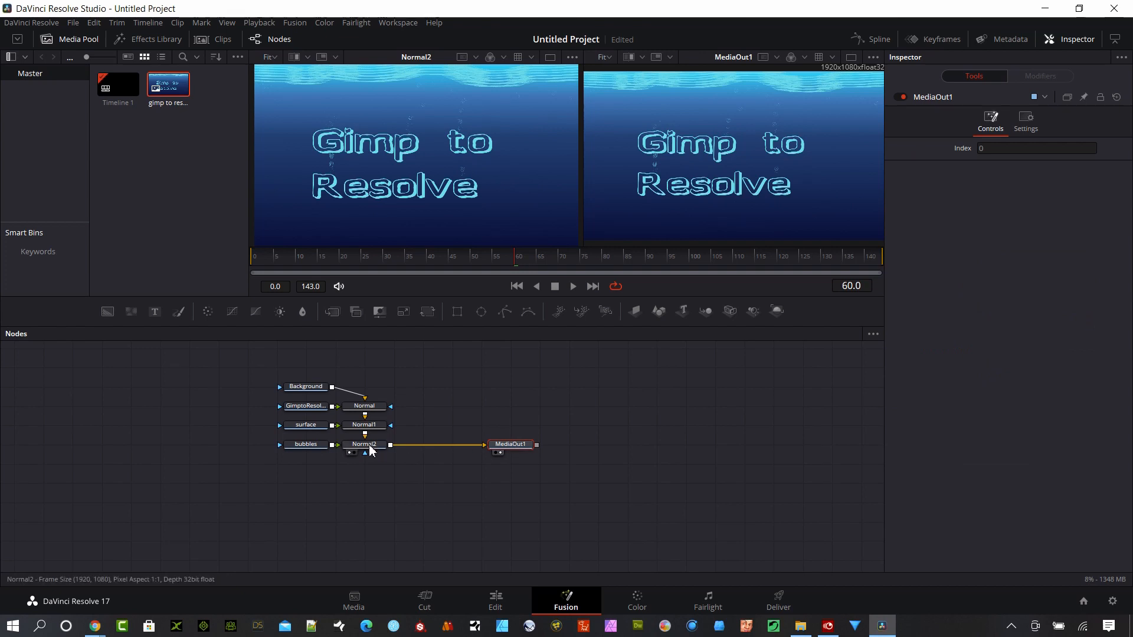
{"action": "left_click", "coordinate": [323, 388]}
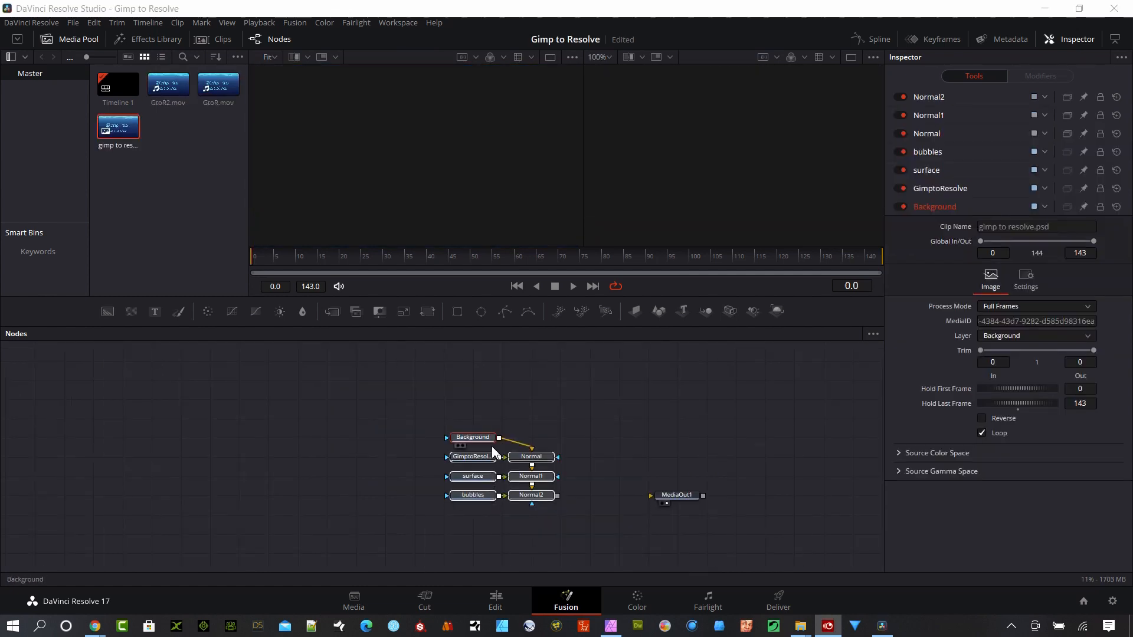
- Set the bubbles node's source layer to surface and move the node farther away from the Normal2 merge
{"action": "left_click", "coordinate": [477, 498]}
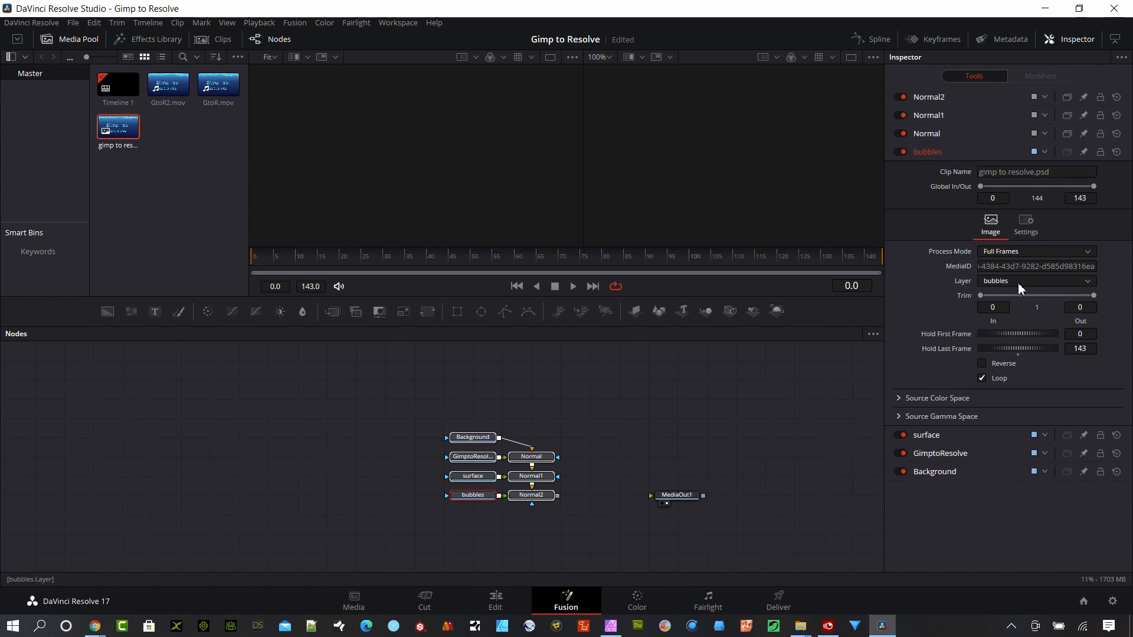
{"action": "left_click", "coordinate": [1089, 281]}
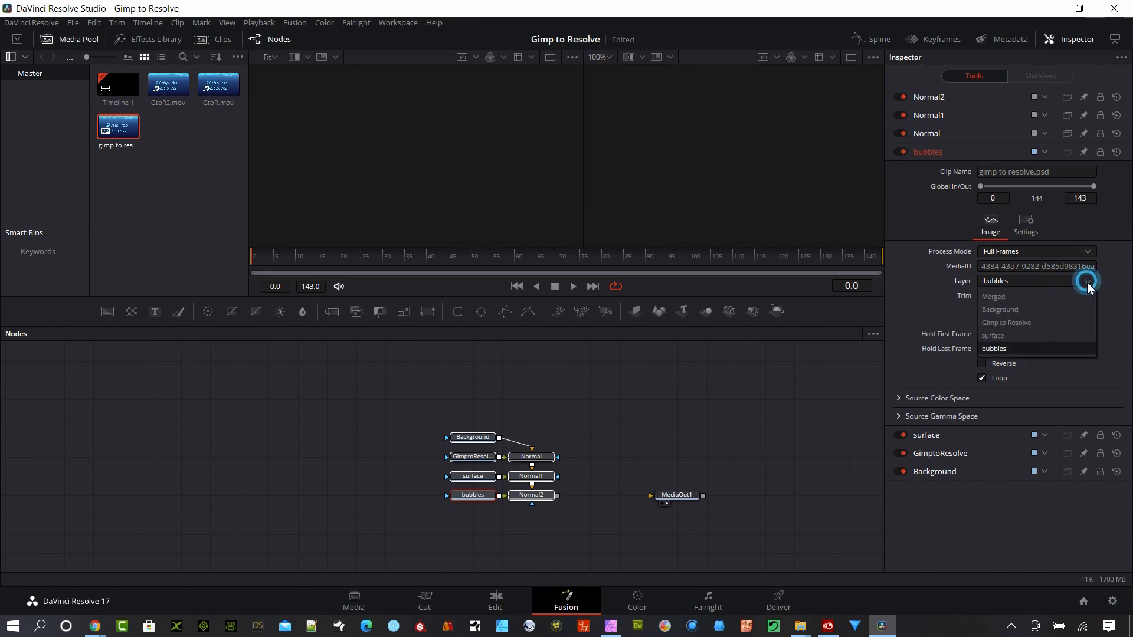
{"action": "left_click", "coordinate": [1000, 349]}
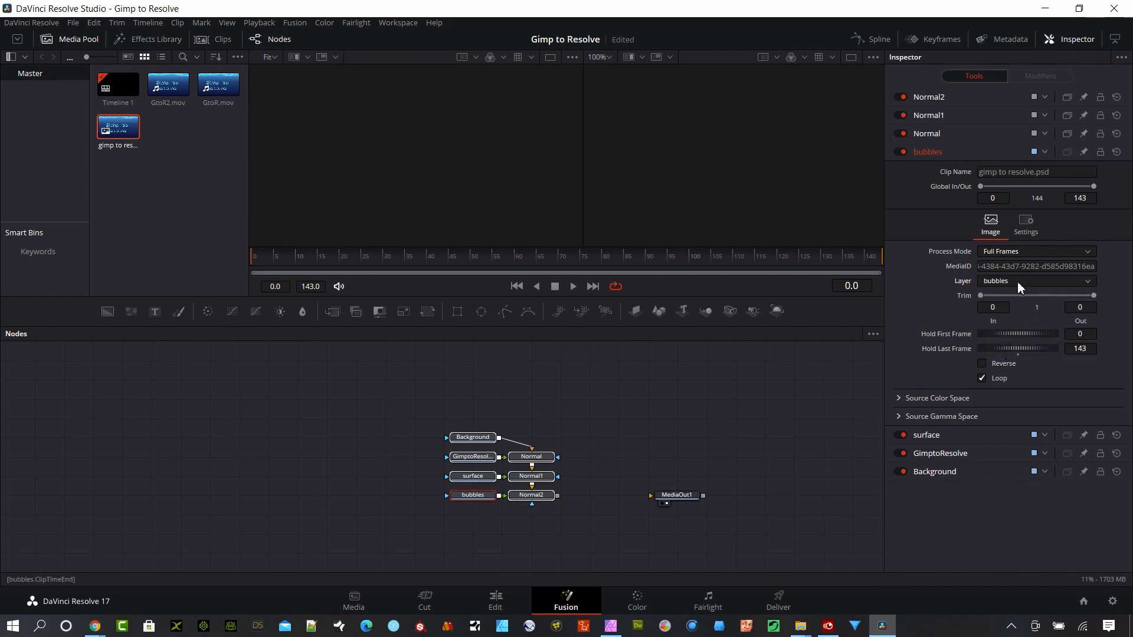
{"action": "left_click", "coordinate": [1055, 279]}
{"action": "left_click", "coordinate": [1012, 335]}
{"action": "left_click_drag", "start_coordinate": [471, 498], "coordinate": [382, 497]}
{"action": "left_click", "coordinate": [461, 534]}
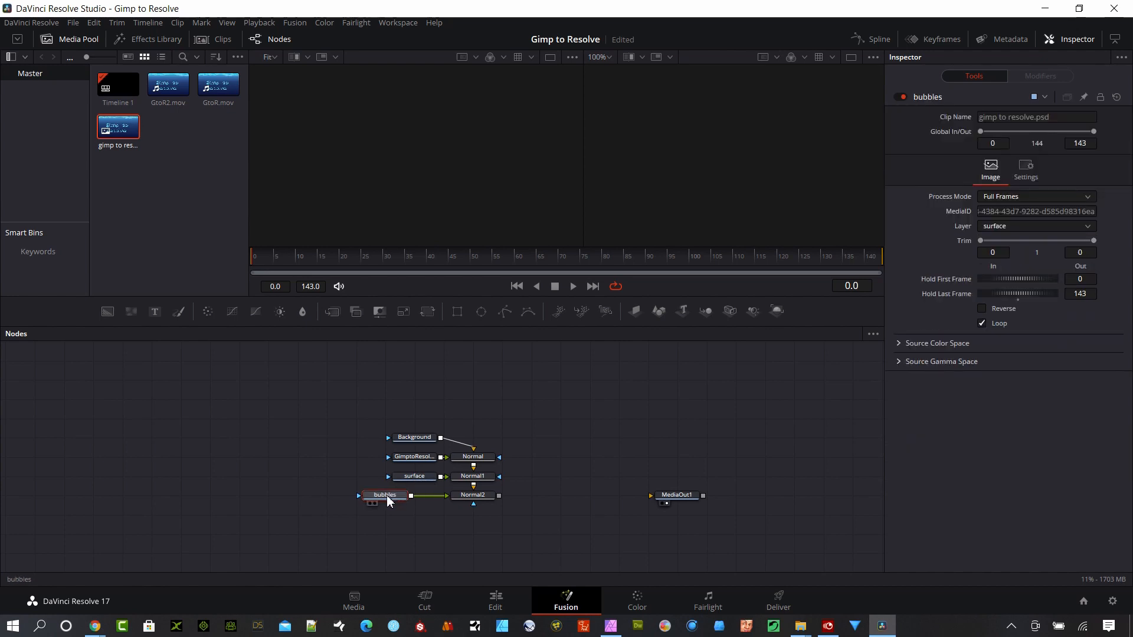
- Move the surface node farther away from the Normal1 merge and display surface and bubbles side by side in the two viewers
{"action": "left_click_drag", "start_coordinate": [420, 477], "coordinate": [390, 477]}
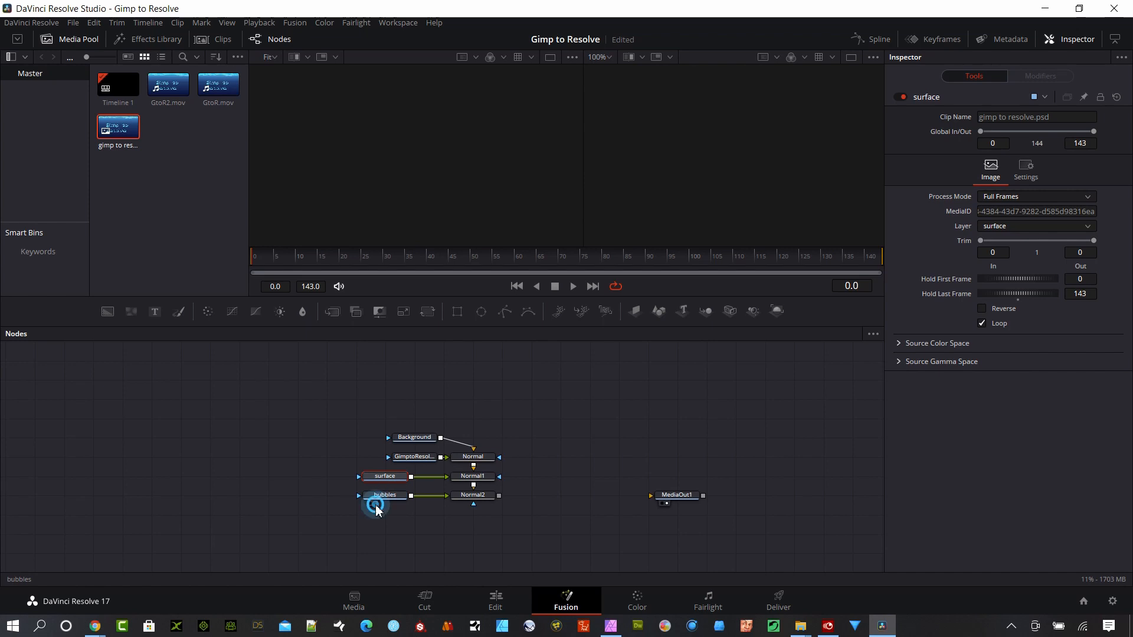
{"action": "left_click", "coordinate": [375, 505]}
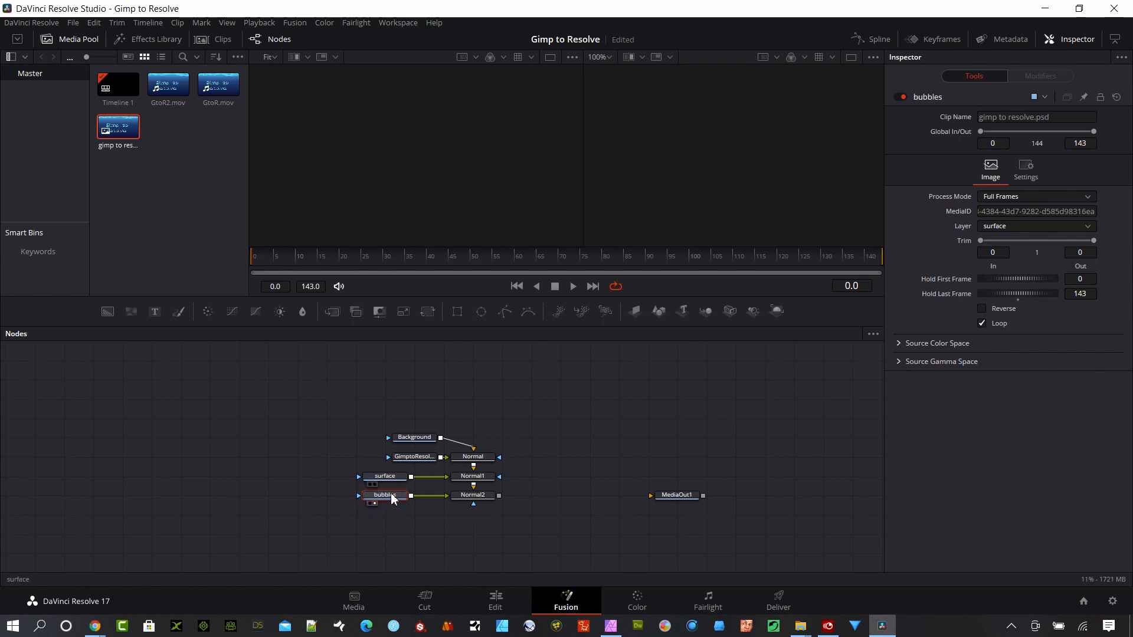
{"action": "left_click_drag", "start_coordinate": [390, 496], "coordinate": [532, 291]}
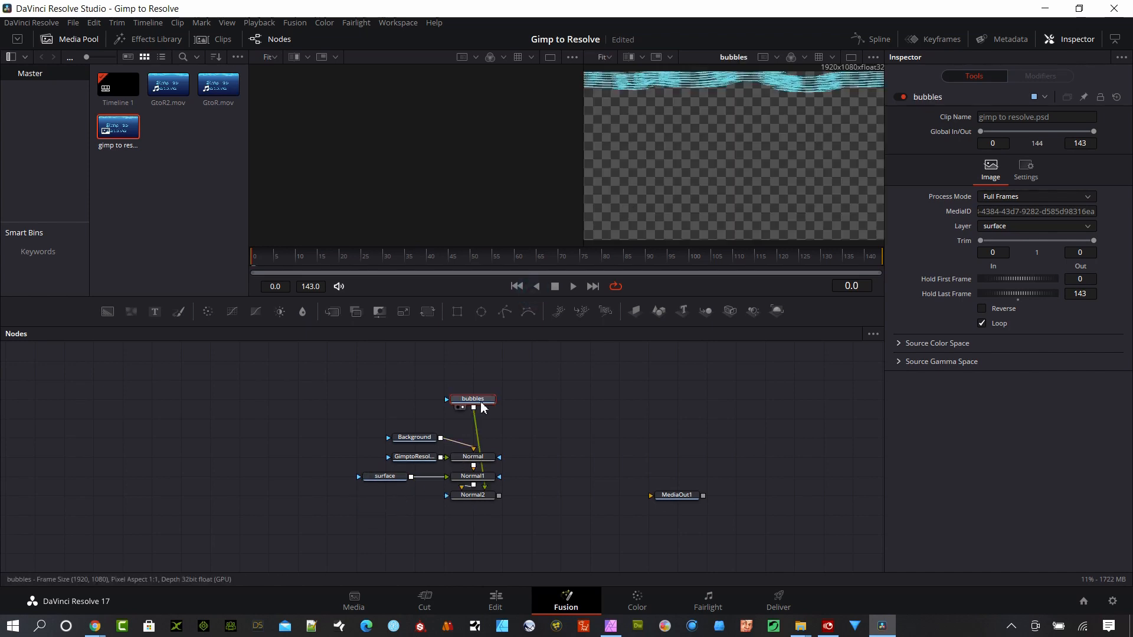
{"action": "left_click_drag", "start_coordinate": [483, 407], "coordinate": [393, 504]}
{"action": "left_click", "coordinate": [379, 475], "text": "ctrl"}
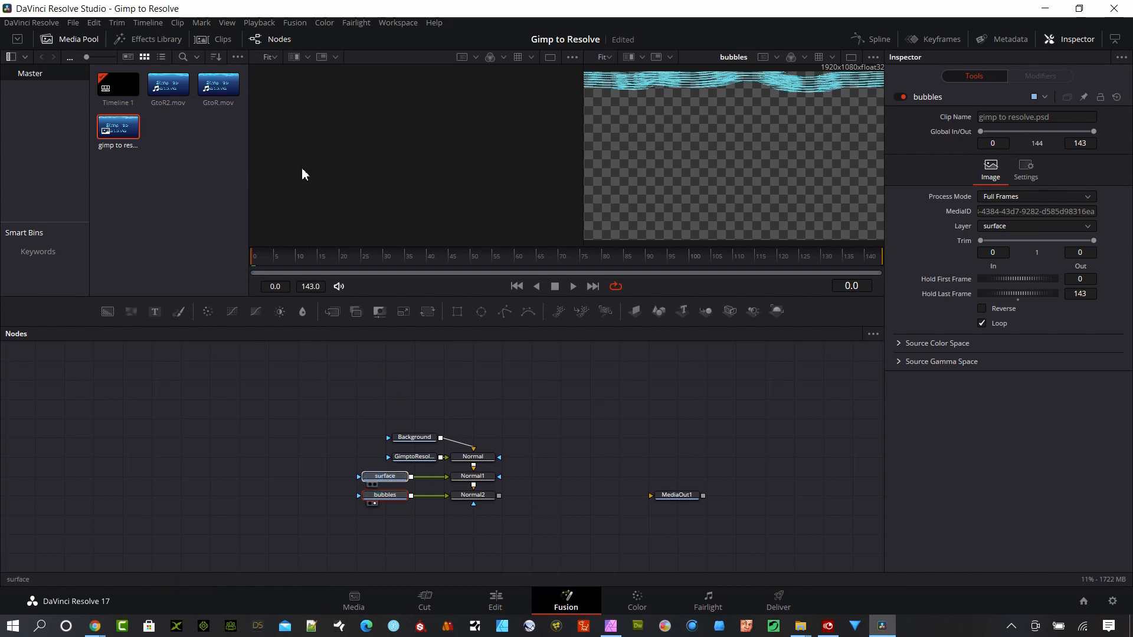
{"action": "key", "text": "1"}
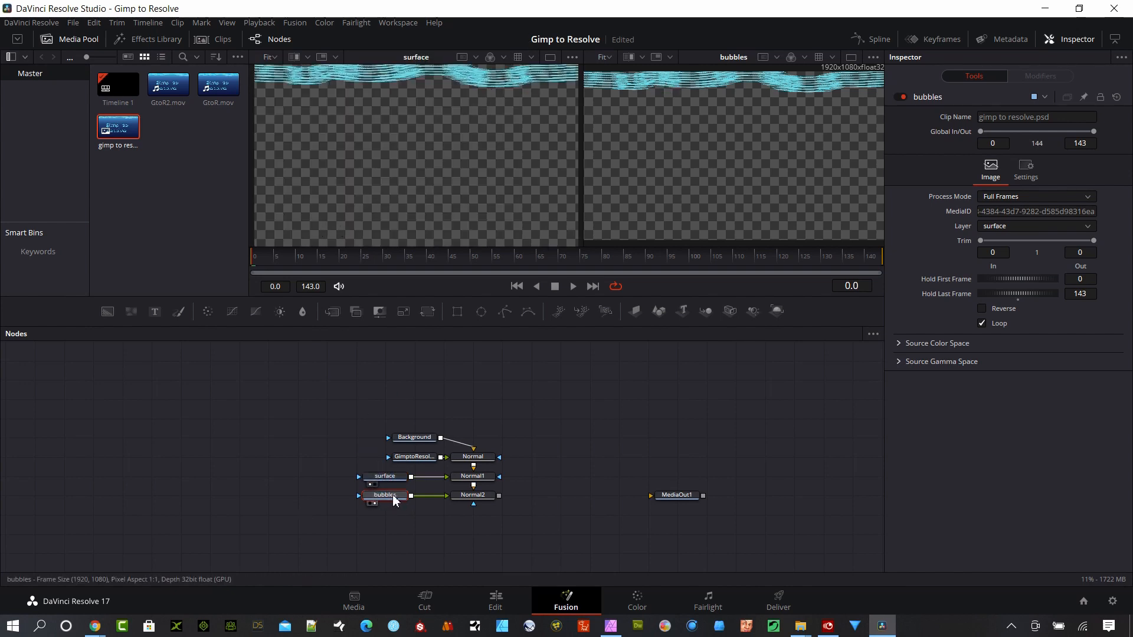
- Set the bubbles node's source layer back to bubbles
{"action": "left_click", "coordinate": [1085, 230]}
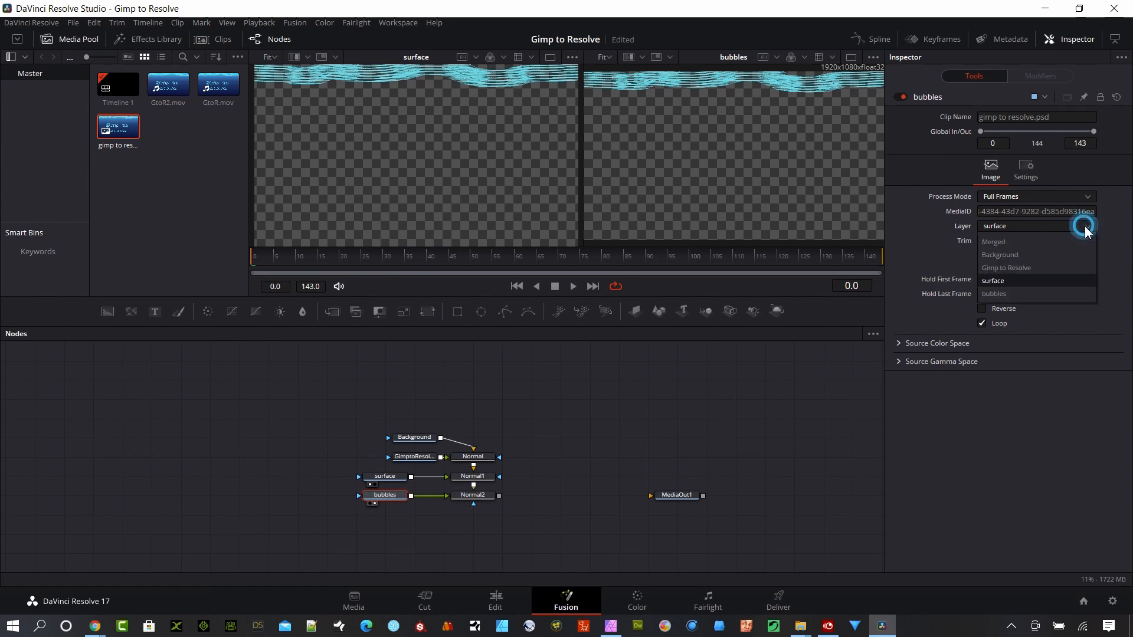
{"action": "left_click", "coordinate": [1024, 295]}
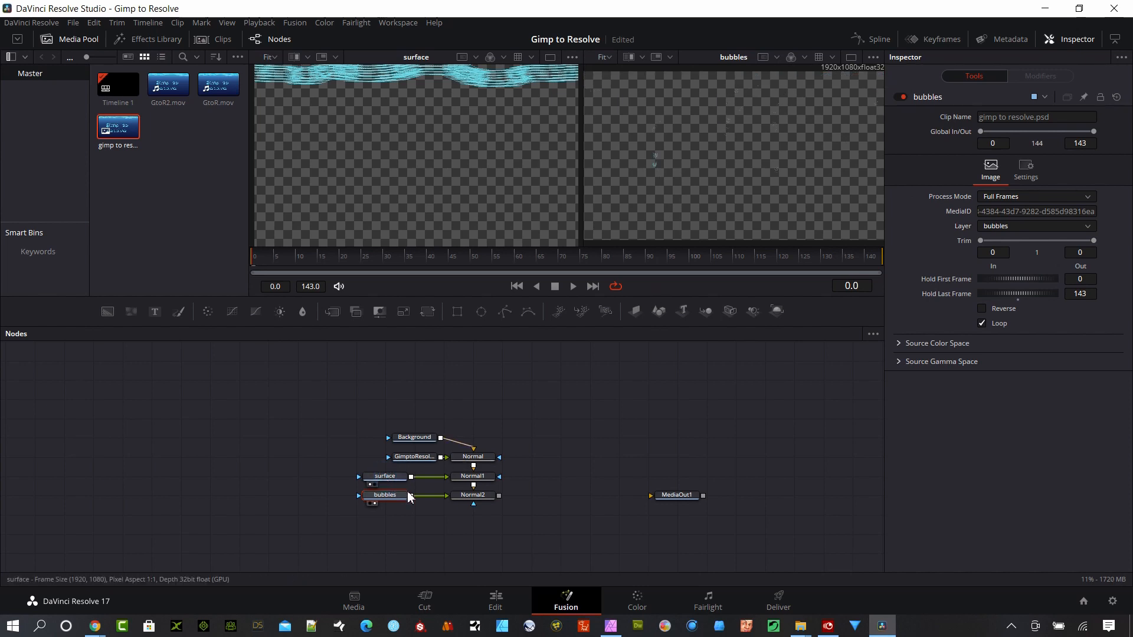
- Disconnect the surface node from Normal1 to examine its effect on the Normal2 output, restoring the connection at the end
{"action": "left_click", "coordinate": [385, 477]}
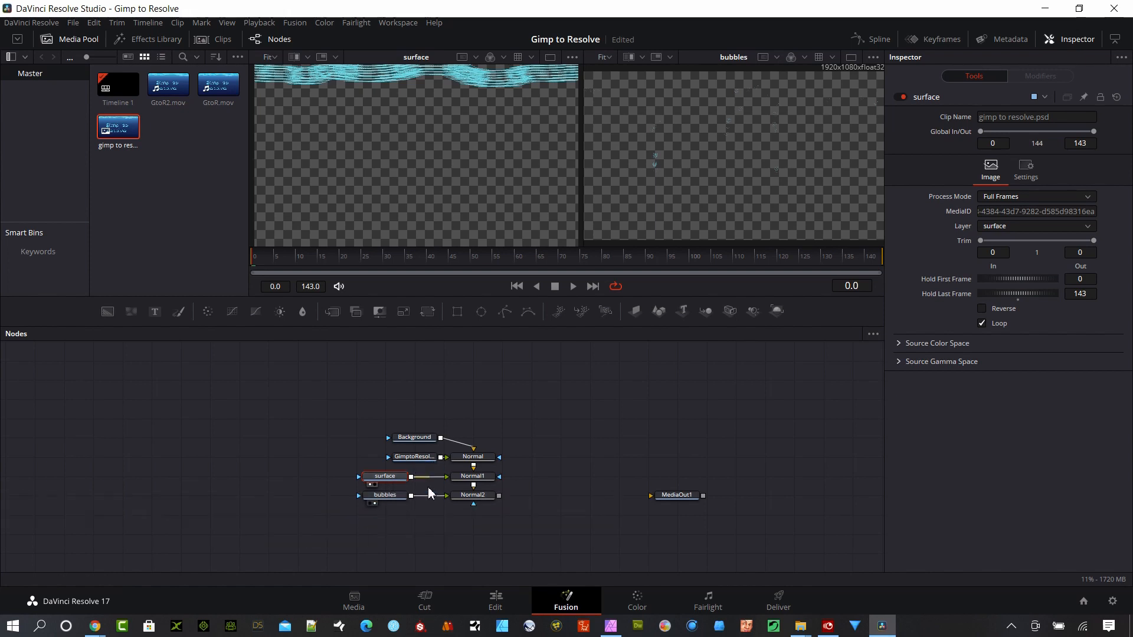
{"action": "left_click_drag", "start_coordinate": [430, 482], "coordinate": [431, 494]}
{"action": "left_click", "coordinate": [464, 504]}
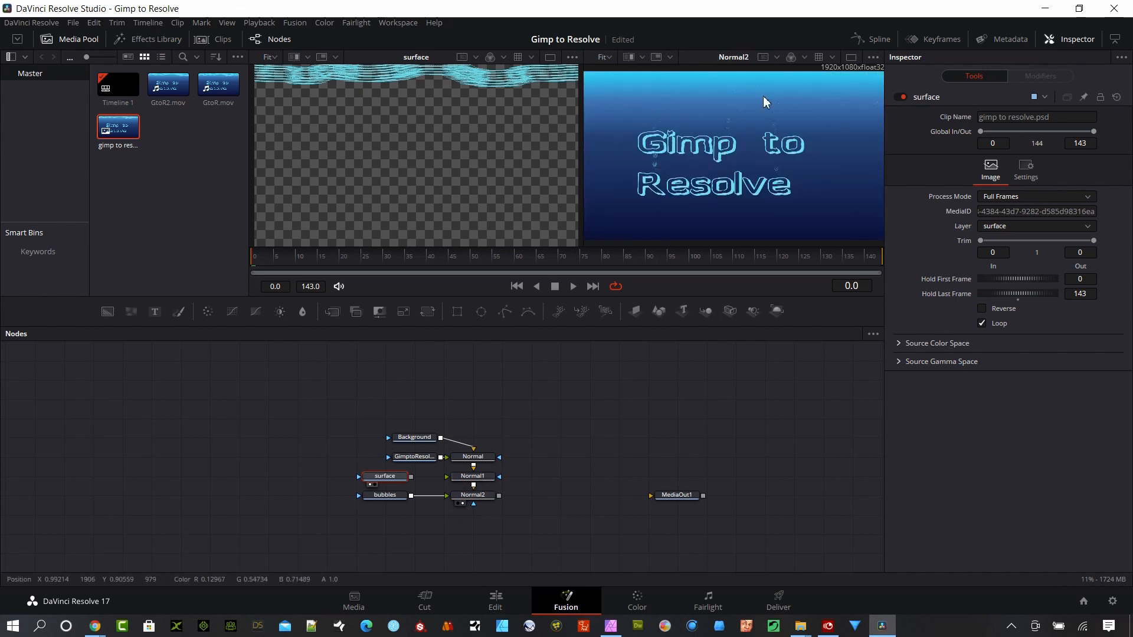
{"action": "left_click_drag", "start_coordinate": [411, 477], "coordinate": [447, 477]}
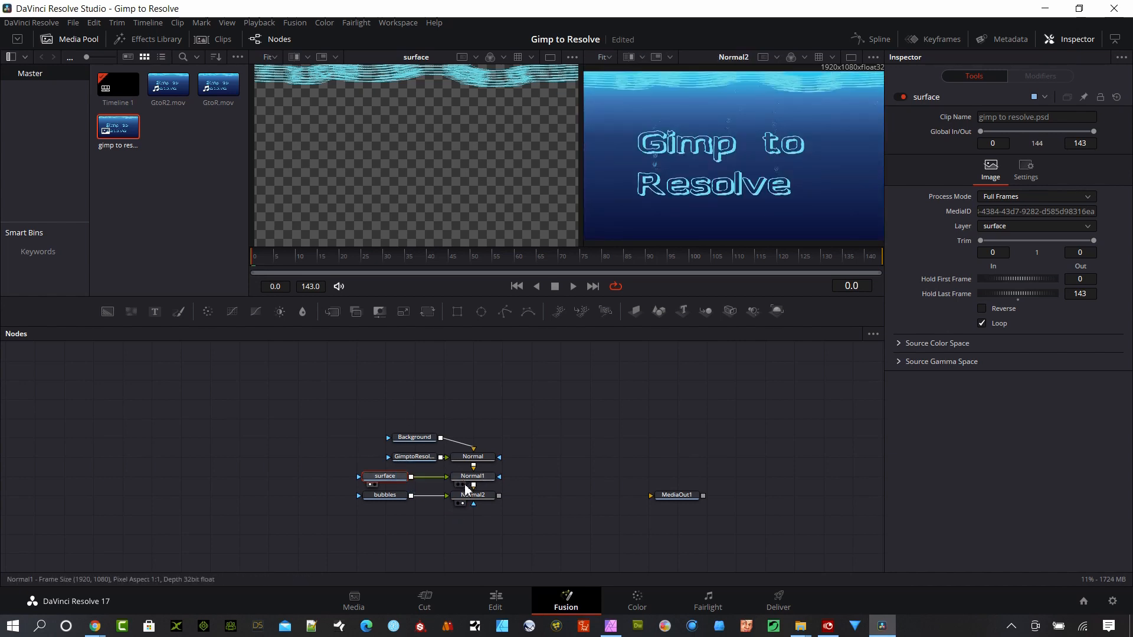
- Turn Pass Through mode on for the surface node to examine the composite without it, and turn it off again
{"action": "left_click", "coordinate": [387, 481]}
{"action": "right_click", "coordinate": [388, 485]}
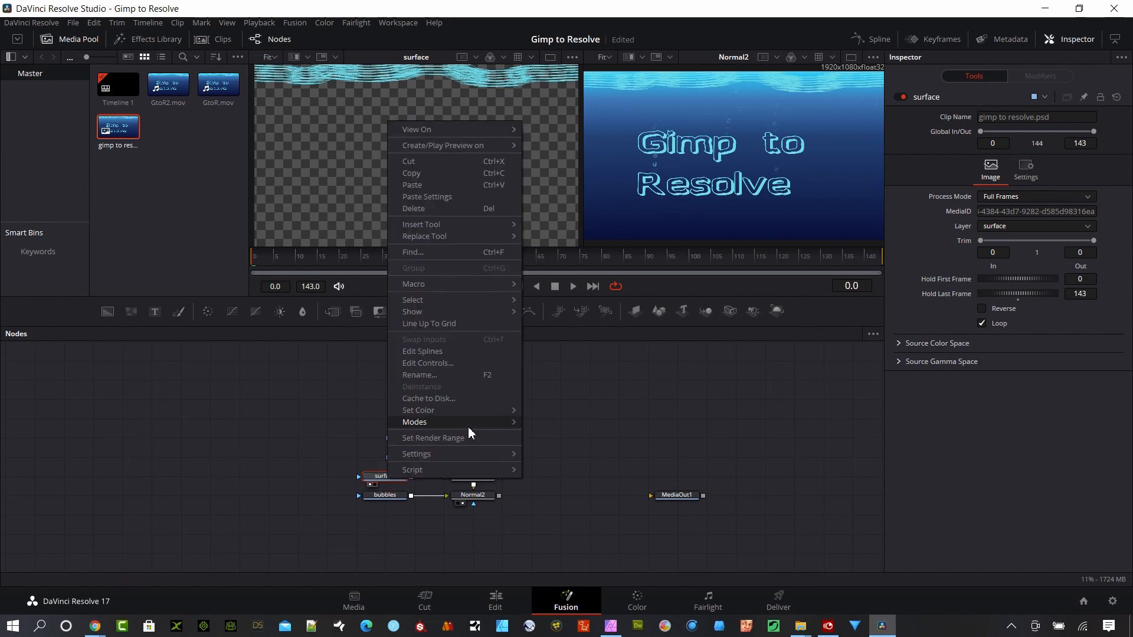
{"action": "mouse_move", "coordinate": [475, 426]}
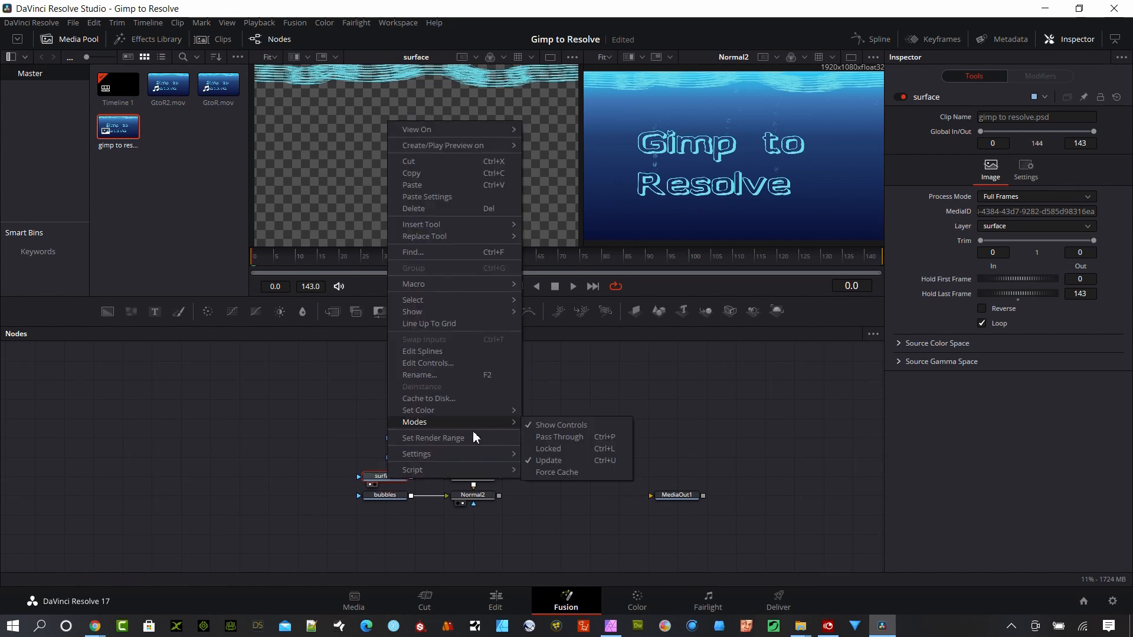
{"action": "left_click", "coordinate": [576, 439]}
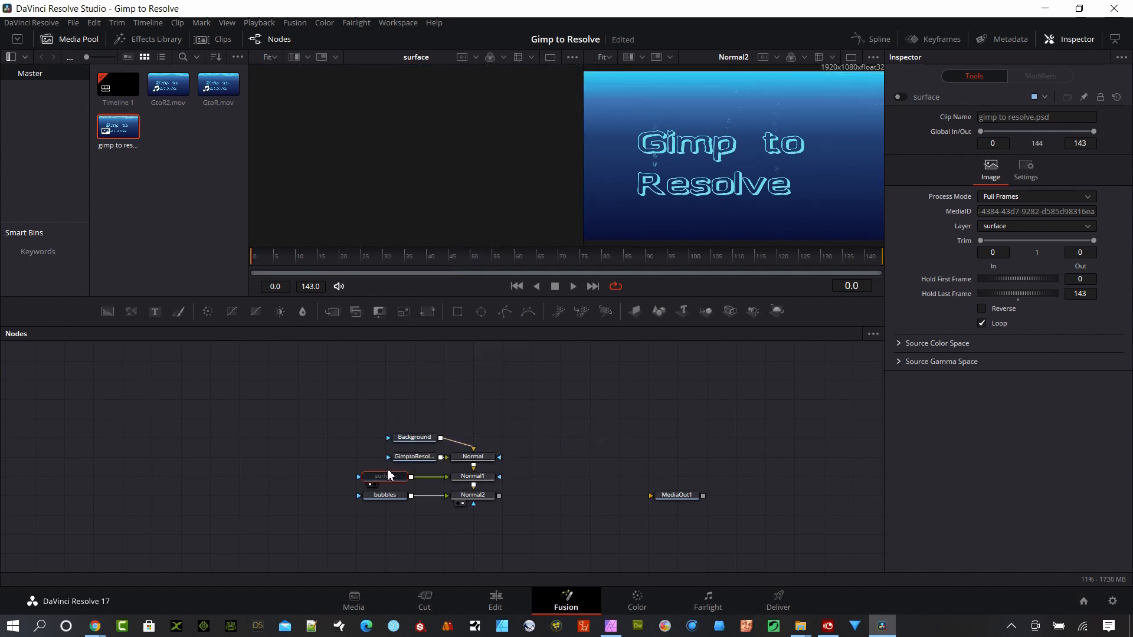
{"action": "key", "text": "ctrl+p"}
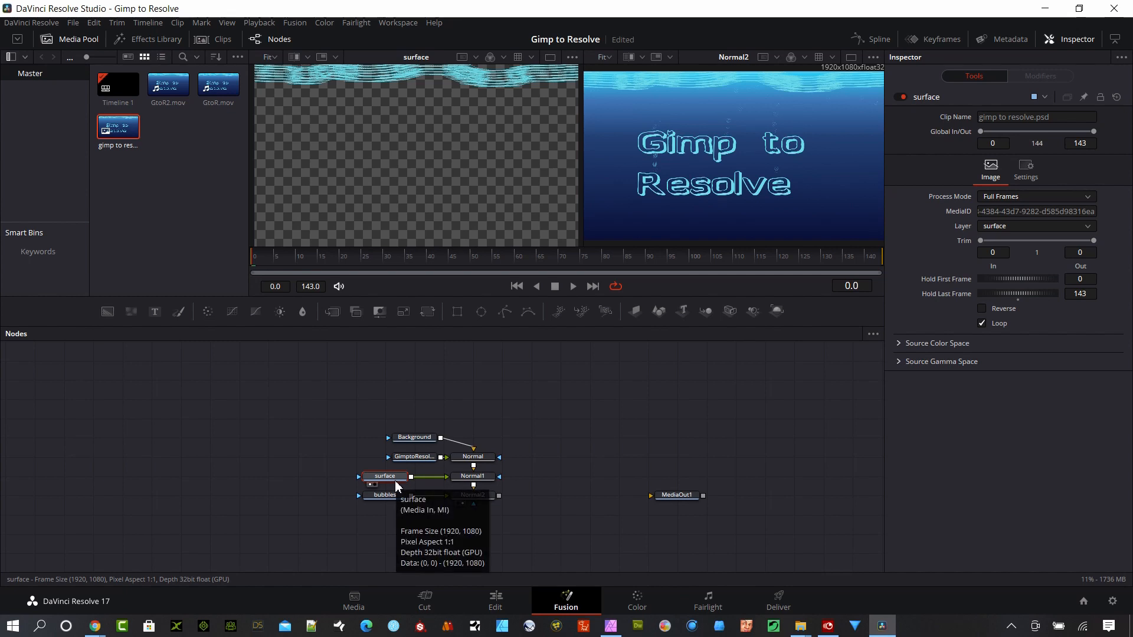
{"action": "left_click", "coordinate": [381, 529]}
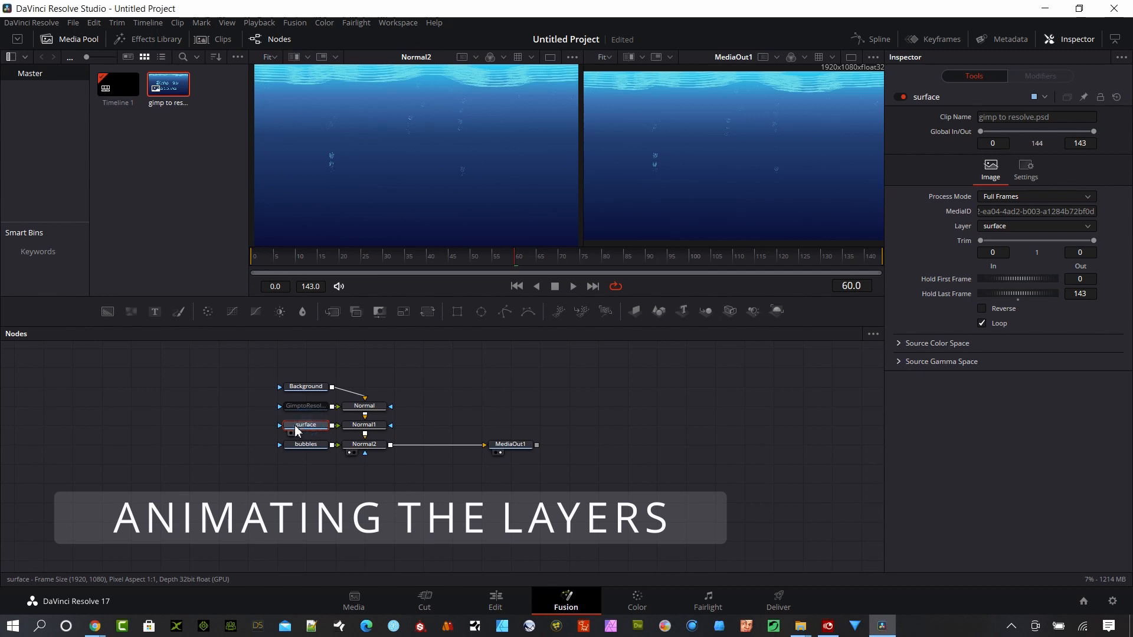
- Move the bubbles node away from Normal2 and insert the plain Transform tool, without the Xf suffix, between them
{"action": "left_click_drag", "start_coordinate": [309, 428], "coordinate": [229, 454]}
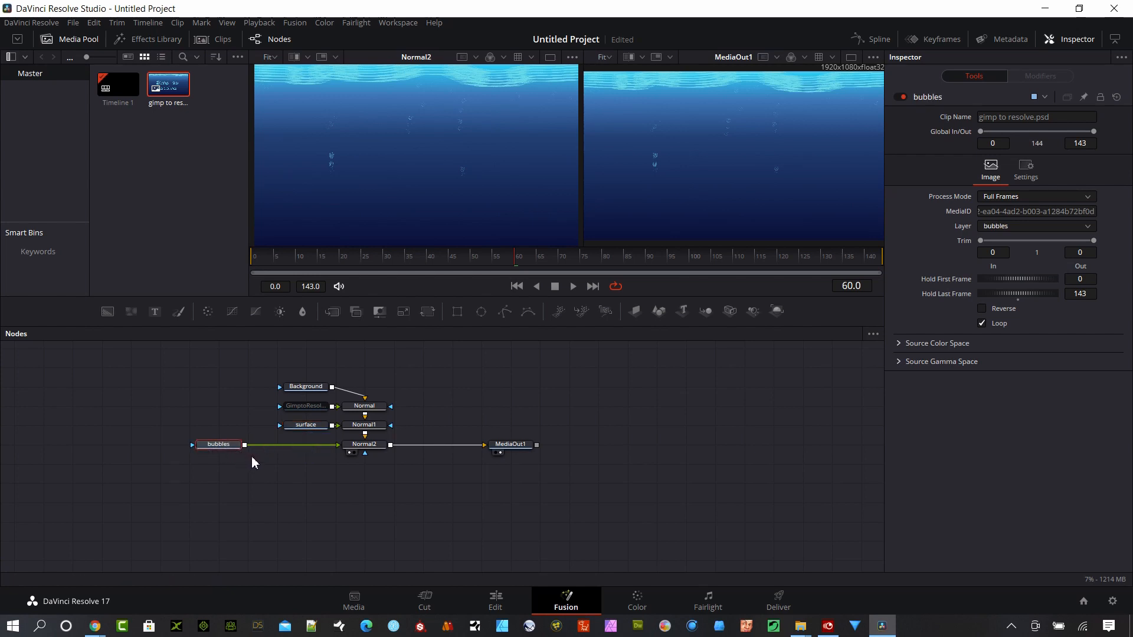
{"action": "key", "text": "shift+space"}
{"action": "type", "text": "tran"}
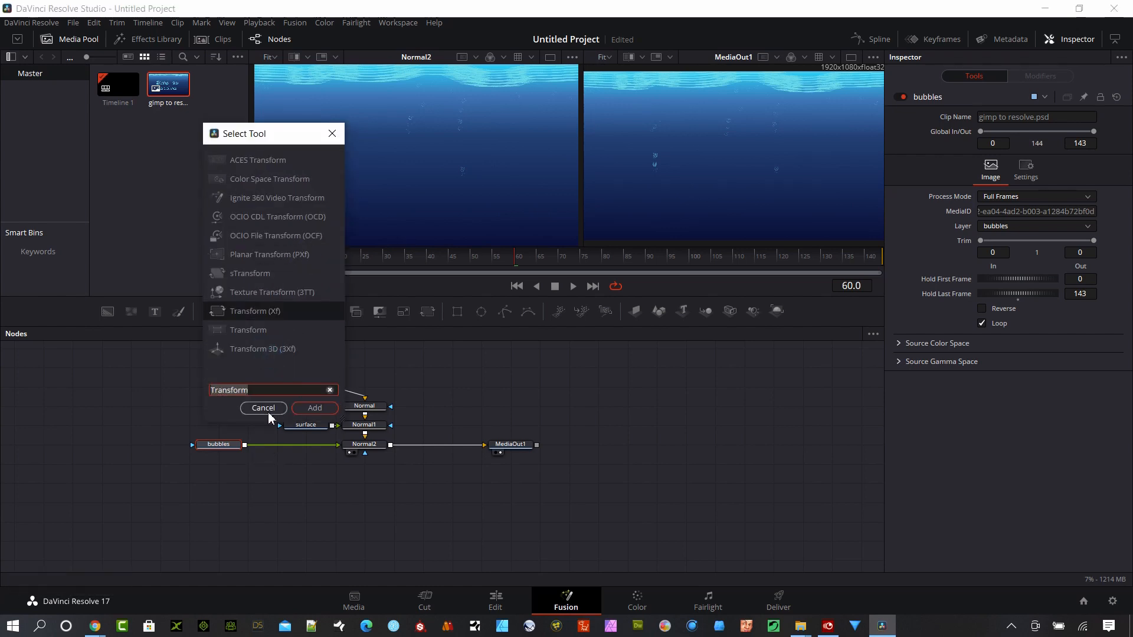
{"action": "double_click", "coordinate": [275, 351]}
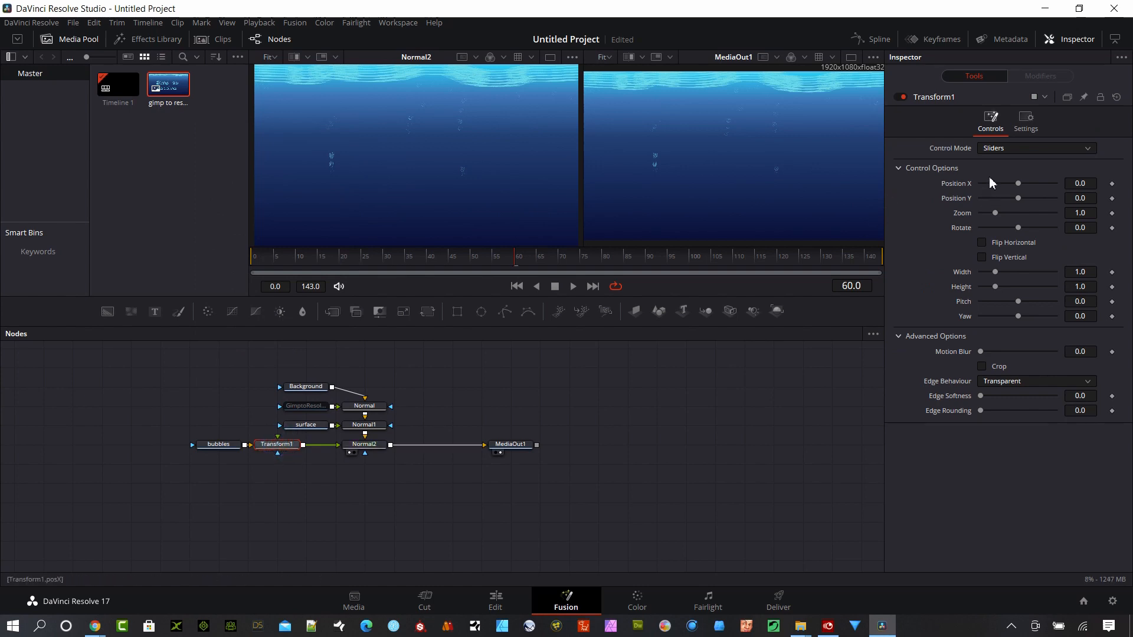
- Animate the Transform's Position Y with a keyframe of 0.0 at frame 5 and about 0.479 at frame 55, and return to frame 0
{"action": "left_click_drag", "start_coordinate": [371, 261], "coordinate": [276, 271]}
{"action": "left_click", "coordinate": [1112, 199]}
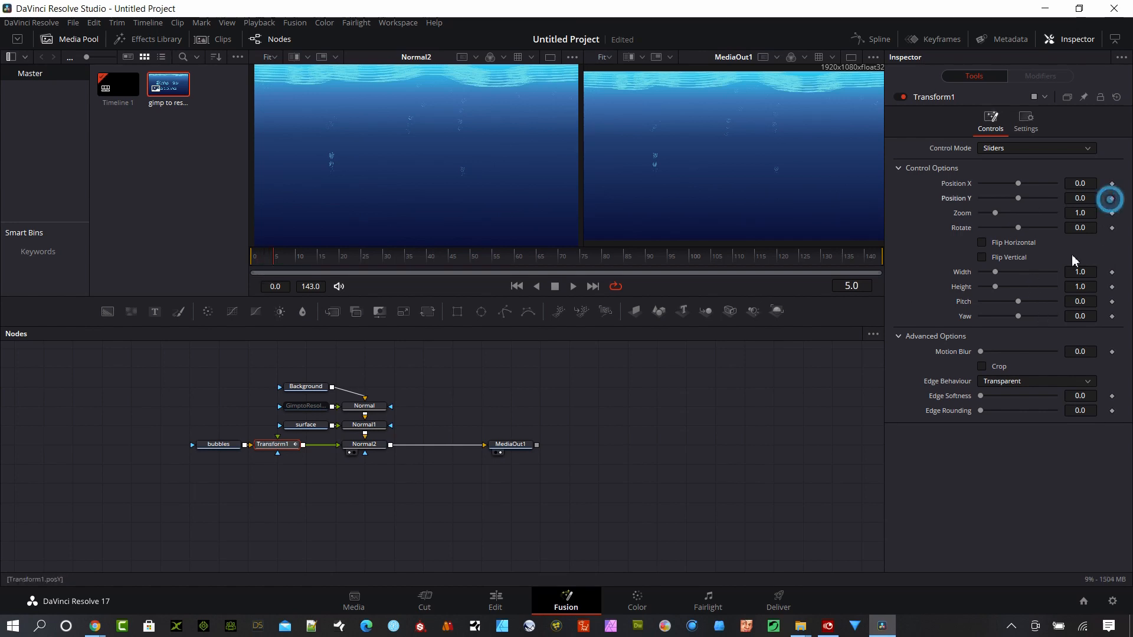
{"action": "left_click_drag", "start_coordinate": [370, 257], "coordinate": [493, 274]}
{"action": "left_click_drag", "start_coordinate": [1080, 200], "coordinate": [1132, 200]}
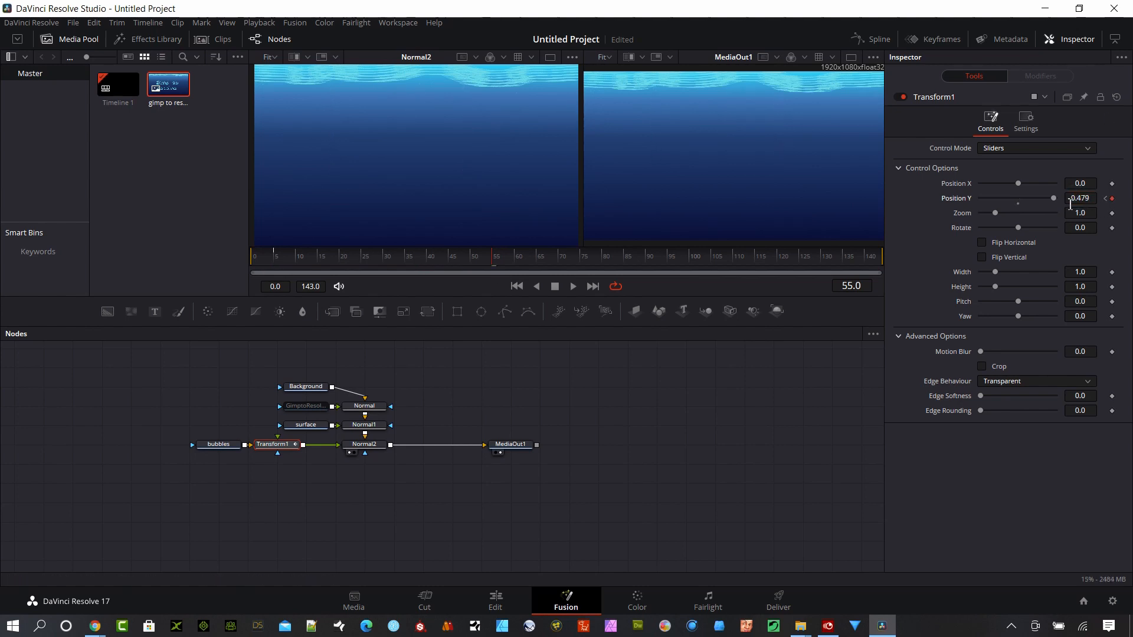
{"action": "left_click_drag", "start_coordinate": [394, 257], "coordinate": [225, 264]}
- Turn off Pass Through mode on the GimptoResolve node to bring the title text back into the composite
{"action": "left_click", "coordinate": [305, 406]}
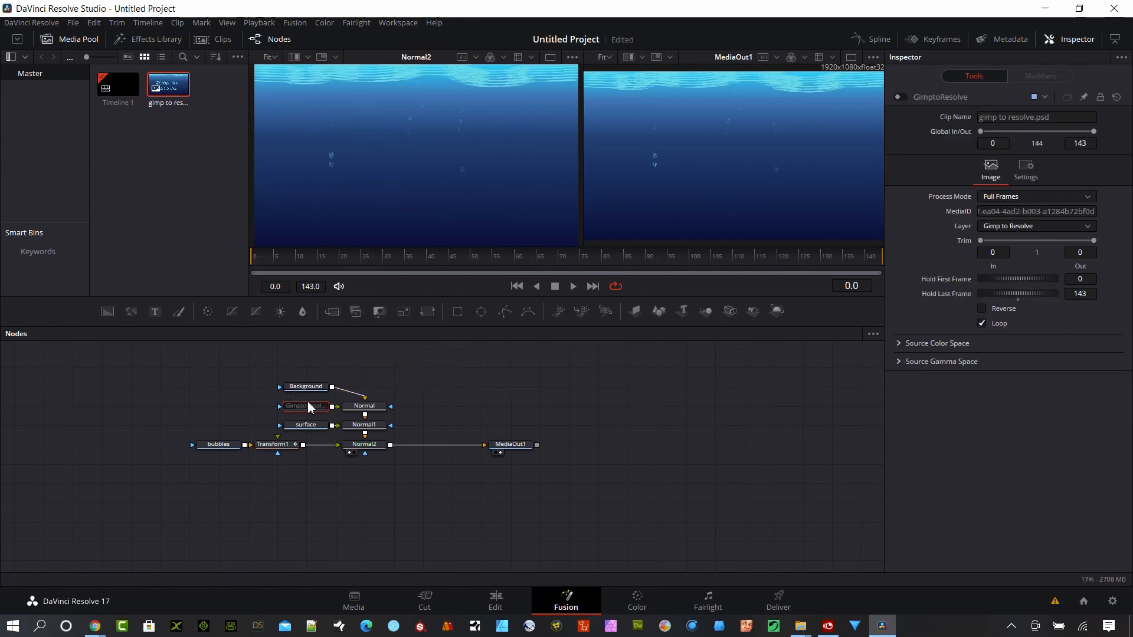
{"action": "right_click", "coordinate": [307, 406]}
{"action": "mouse_move", "coordinate": [357, 366]}
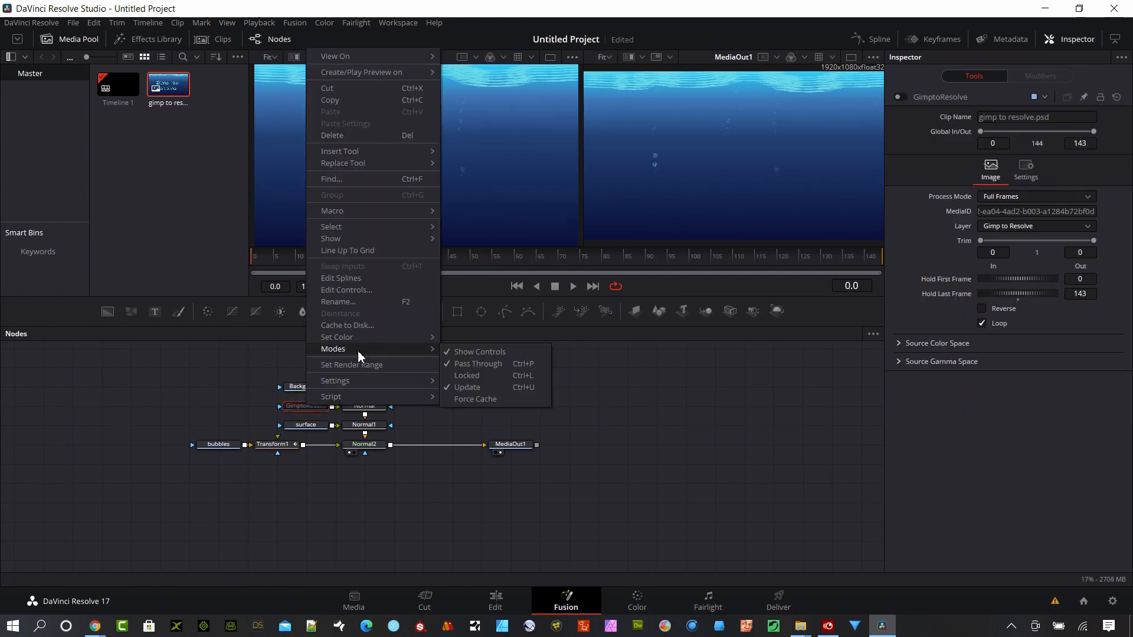
{"action": "left_click", "coordinate": [471, 362]}
- Preview the title animation by scrubbing through the Fusion composition and through Timeline 1 on the Edit page
{"action": "left_click_drag", "start_coordinate": [311, 257], "coordinate": [454, 271]}
{"action": "left_click", "coordinate": [524, 602]}
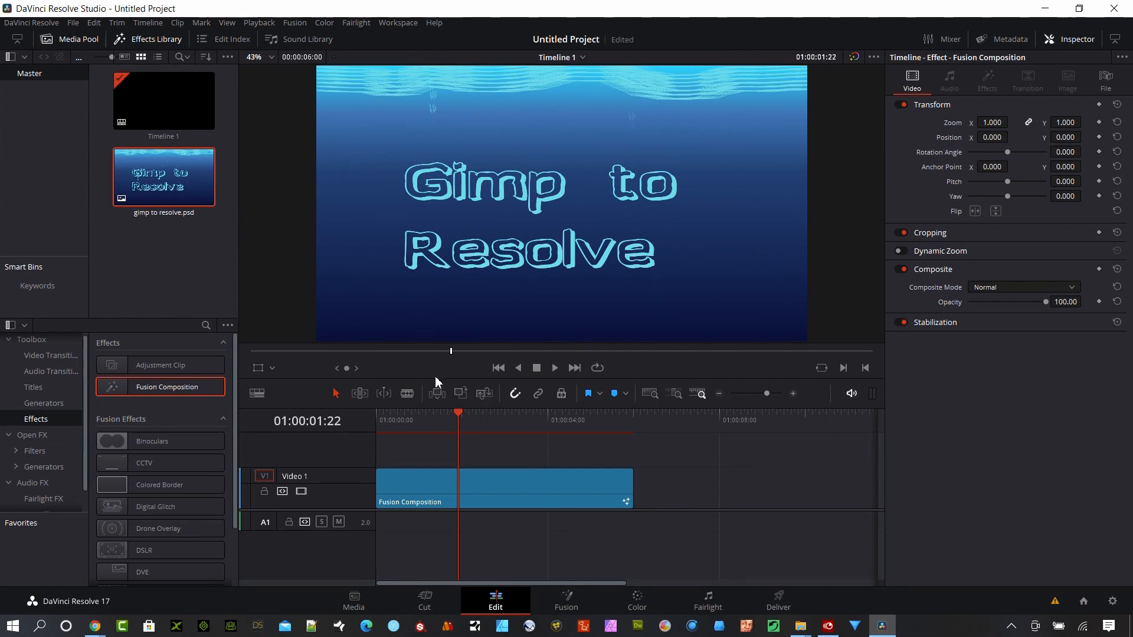
{"action": "left_click_drag", "start_coordinate": [459, 421], "coordinate": [398, 474]}
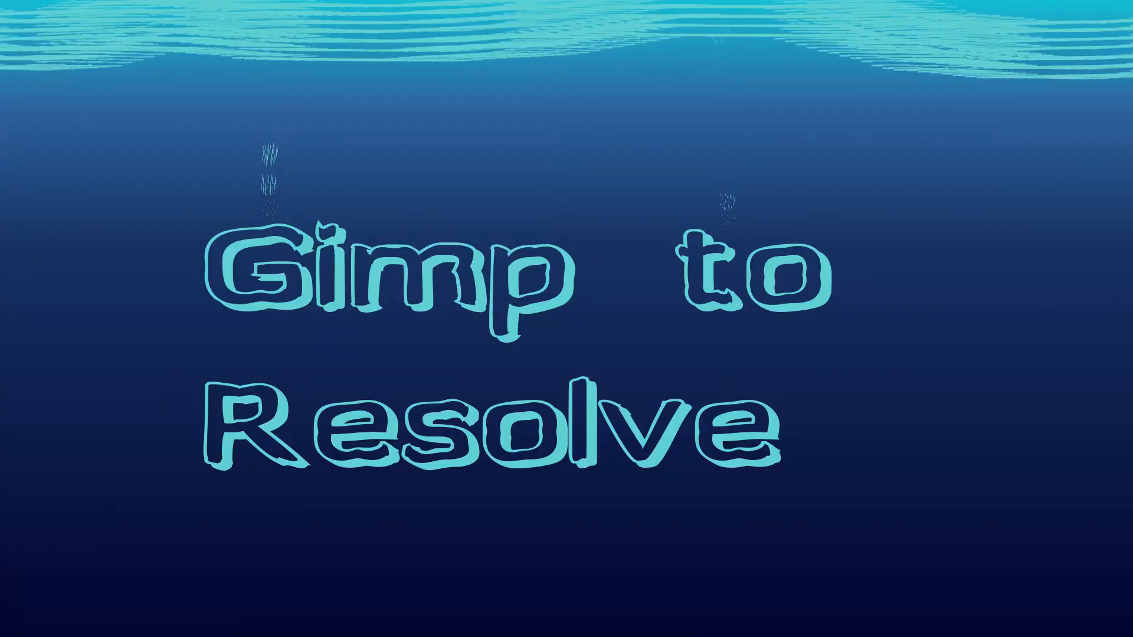